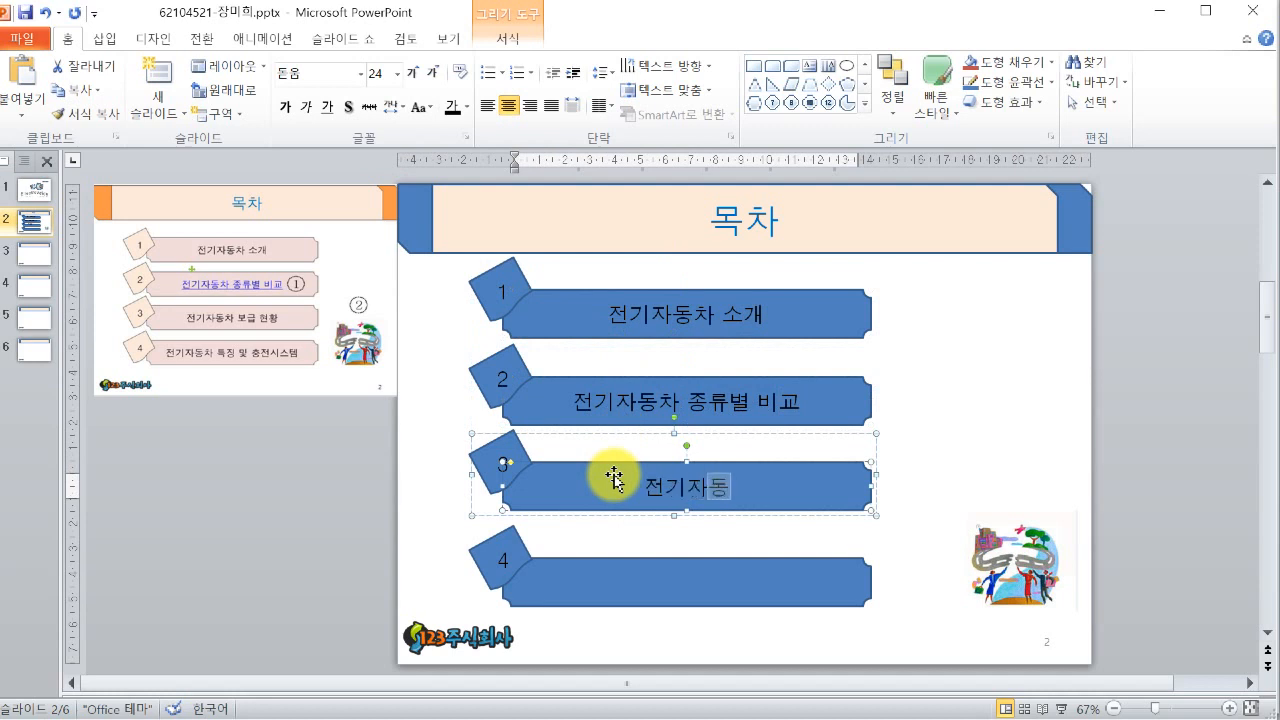
- Finish the third item's text as '전기자동차 보급 현황' and enter '전기자동차 특징 및 충전시스템' in the fourth item
text(현ㅎ)
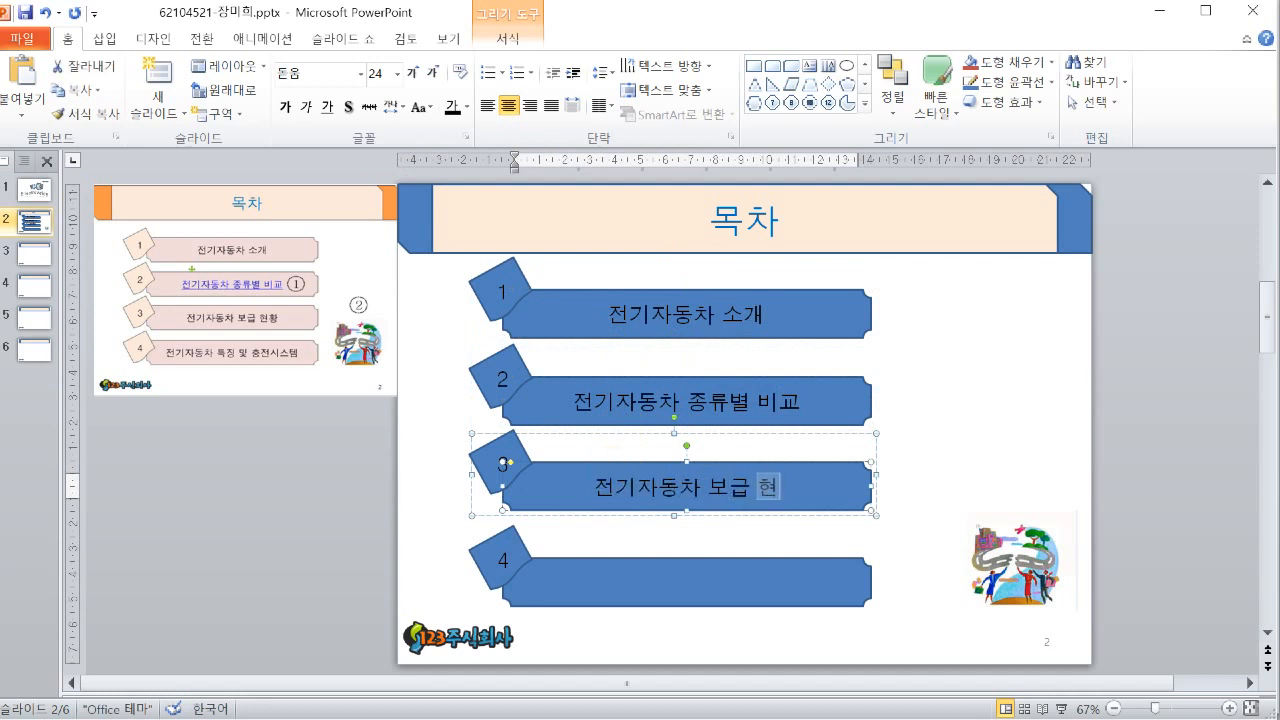
text(ㅘㅇ)
click(688, 585)
click(688, 585)
text(전기자동차 트)
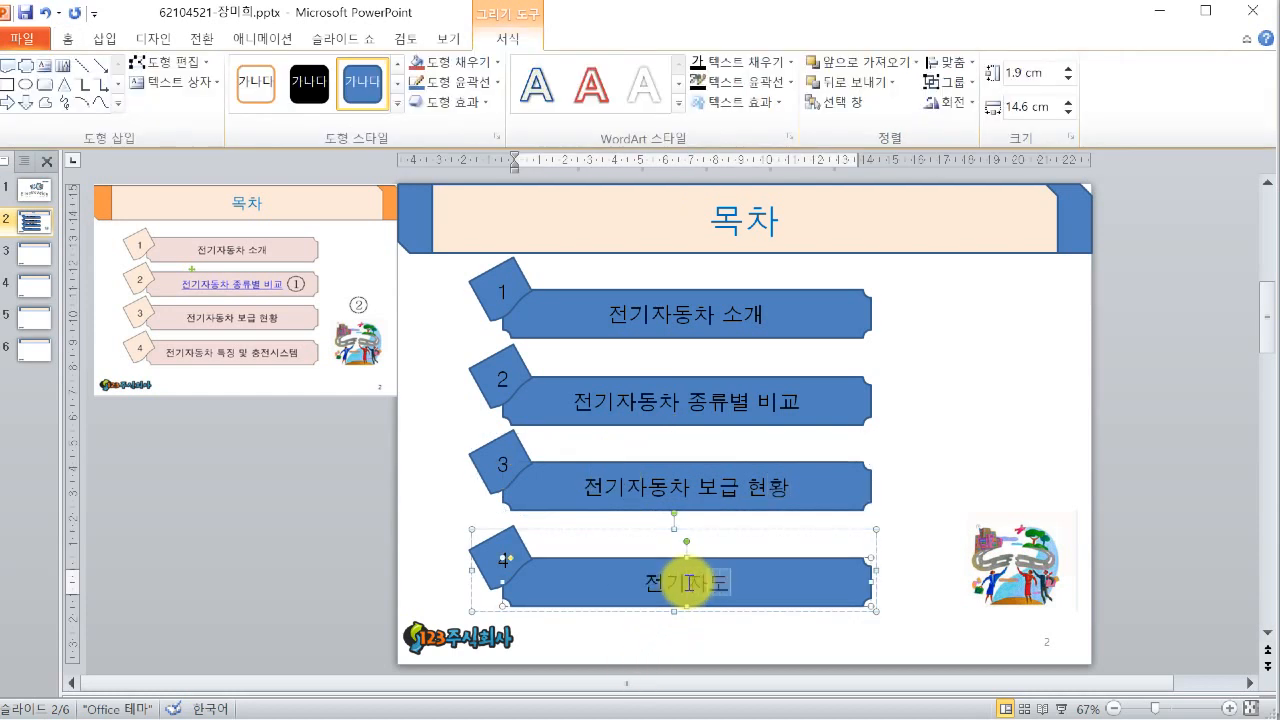
text(ㄱ징 및 충)
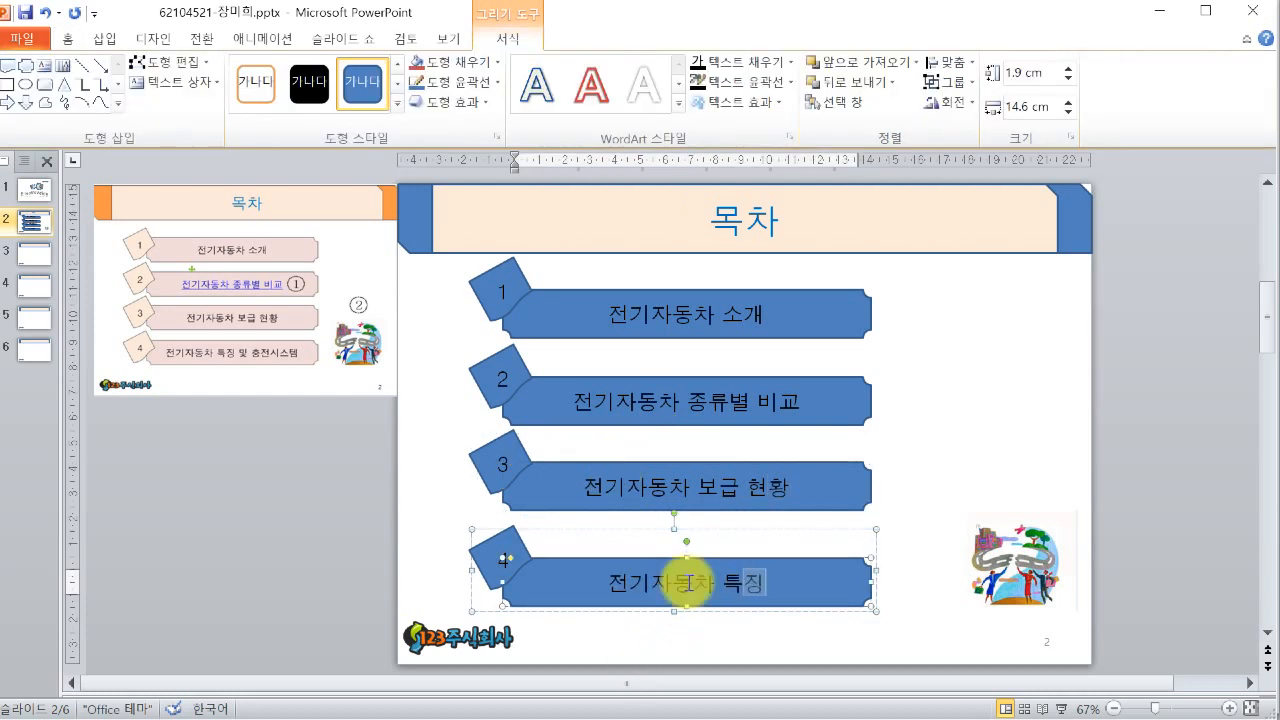
text(전시스템)
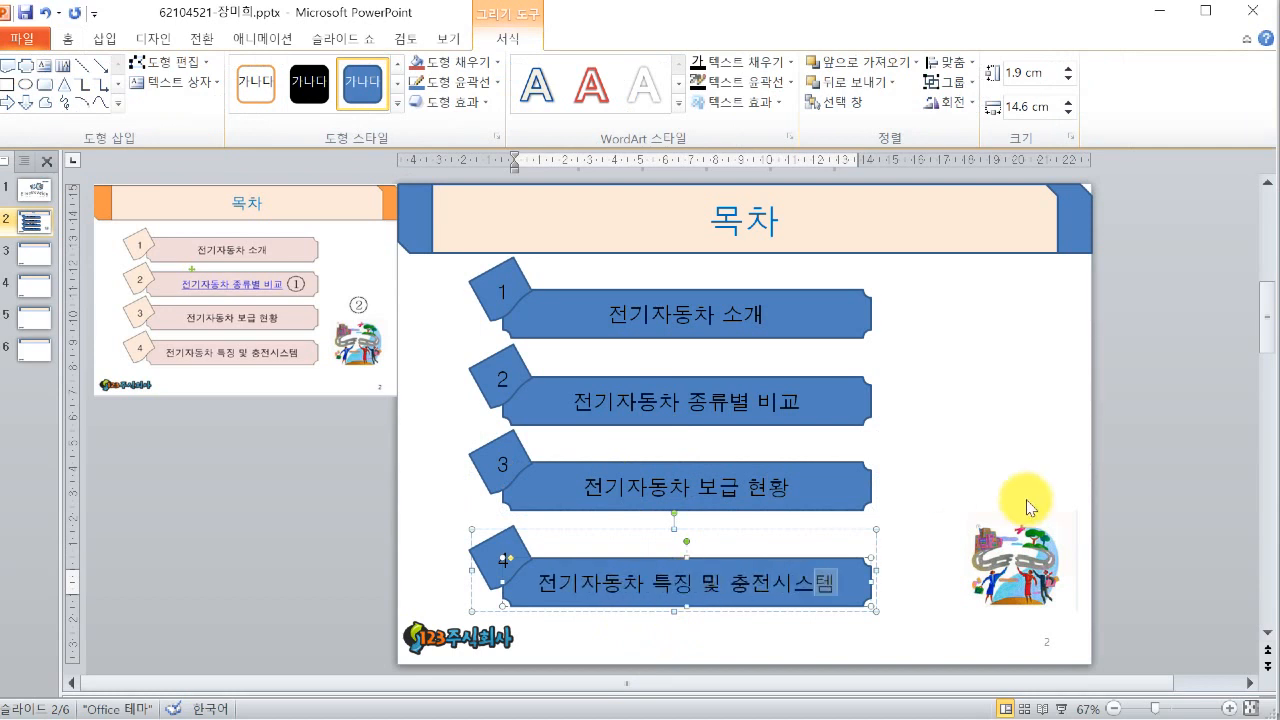
click(1193, 378)
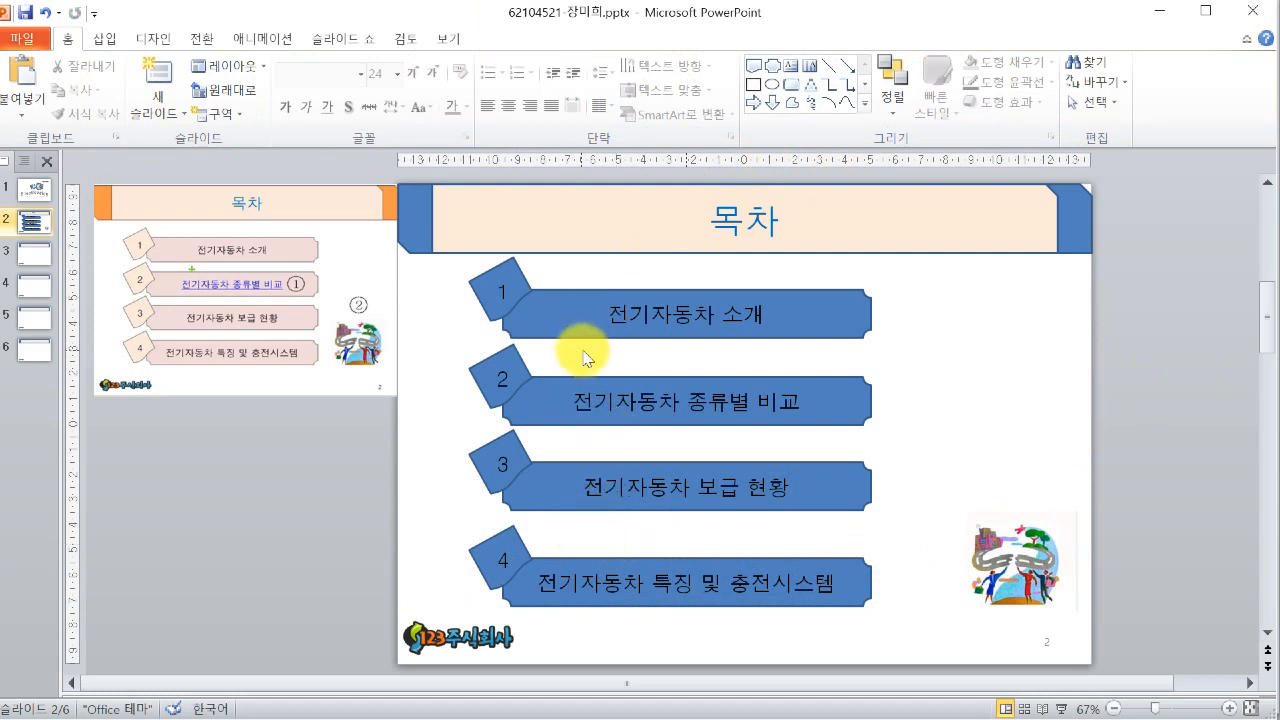
- Select all four table-of-contents items and distribute them vertically with equal spacing
drag(910, 640, 418, 228)
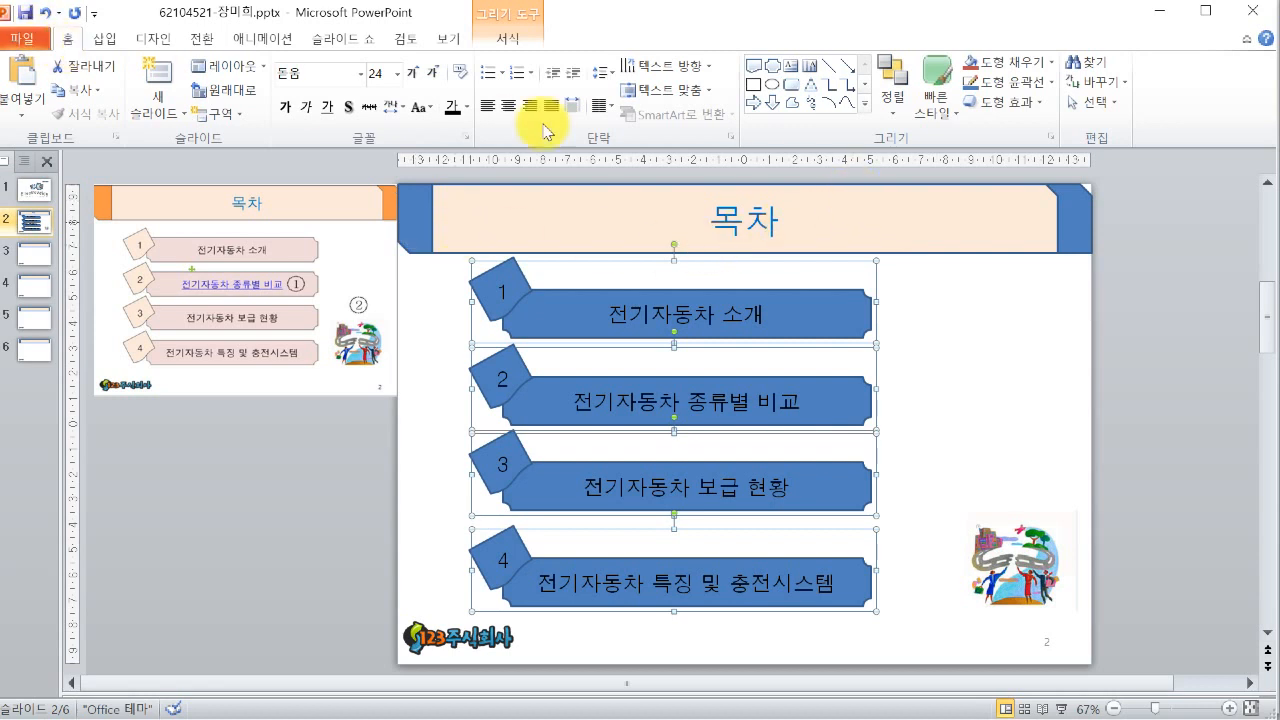
click(890, 116)
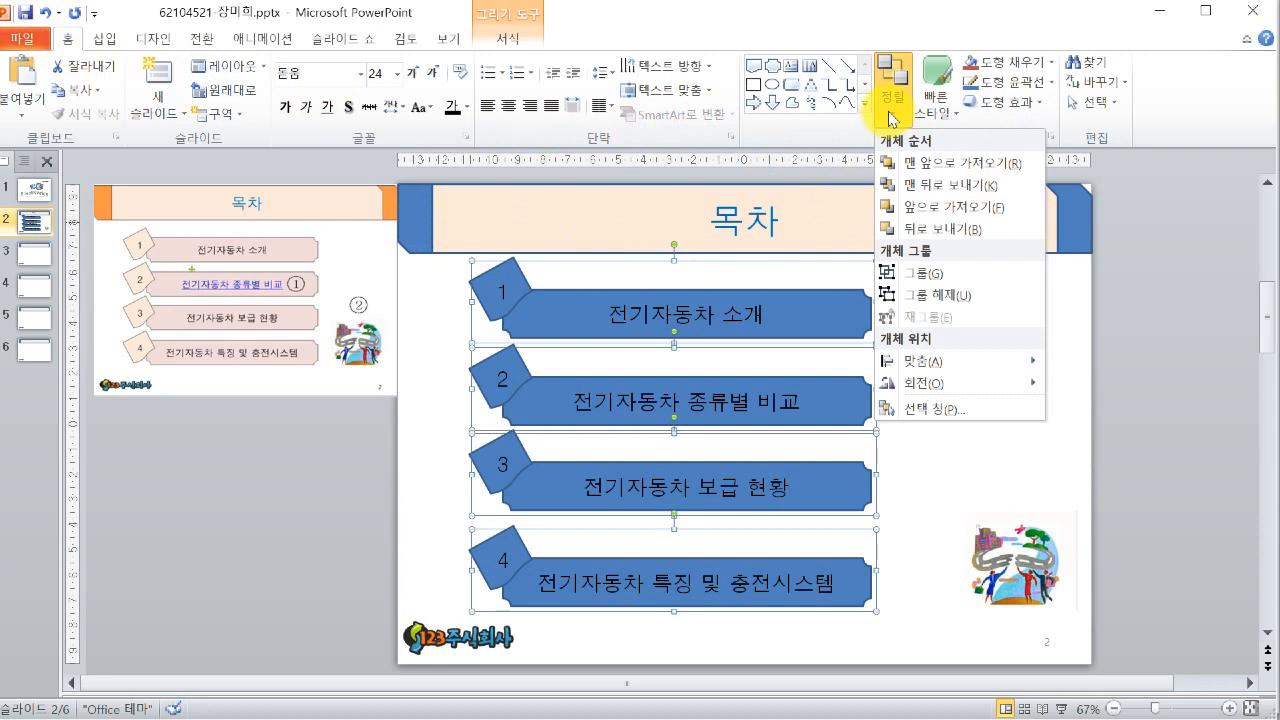
mouse_move(965, 368)
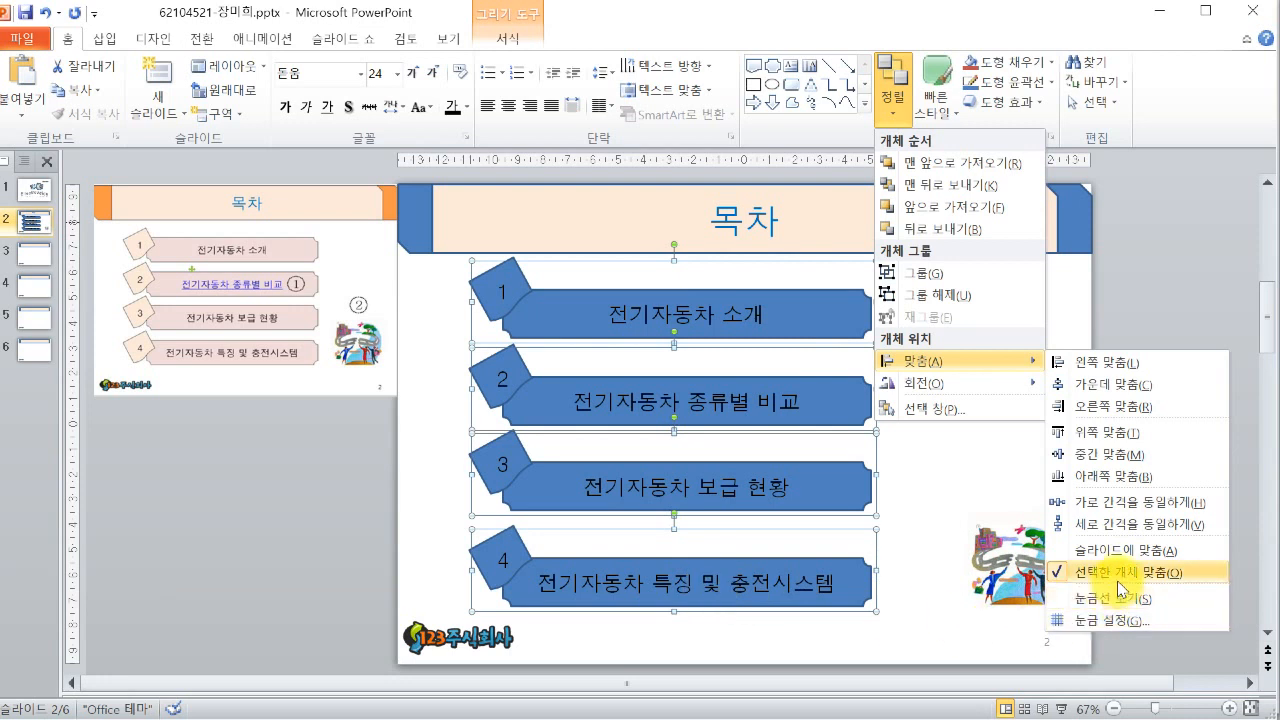
click(1130, 528)
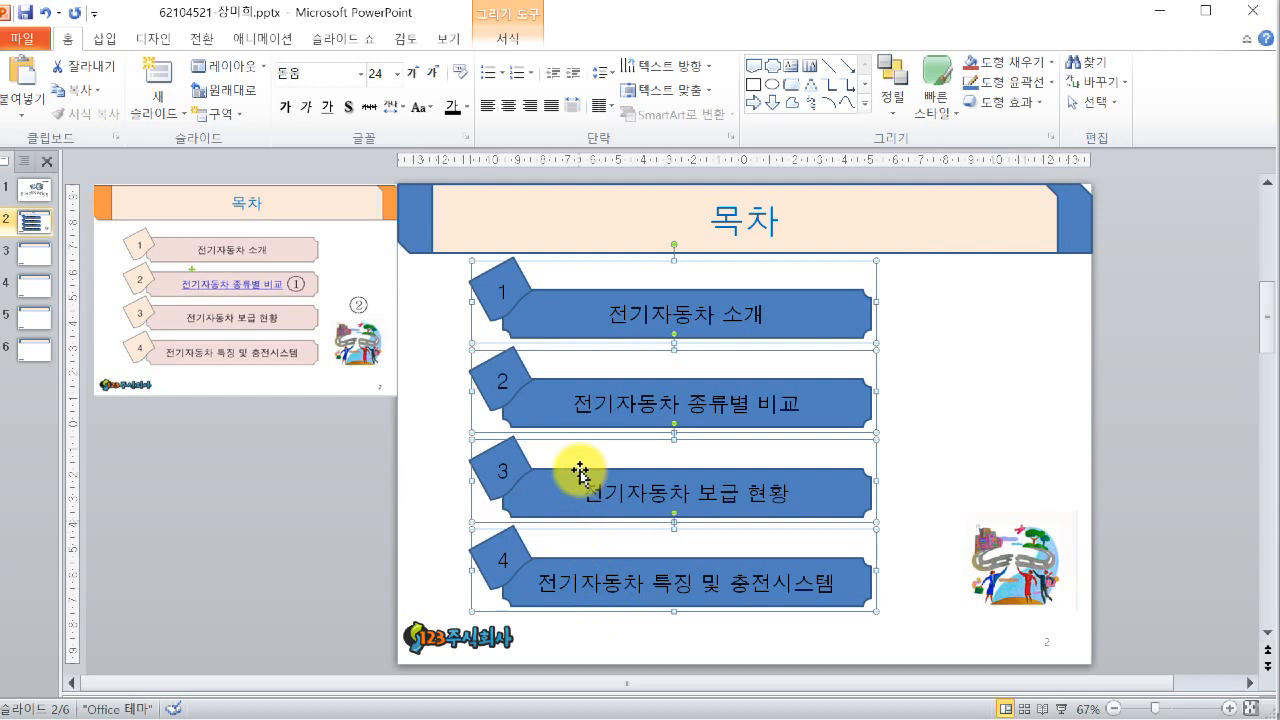
click(925, 402)
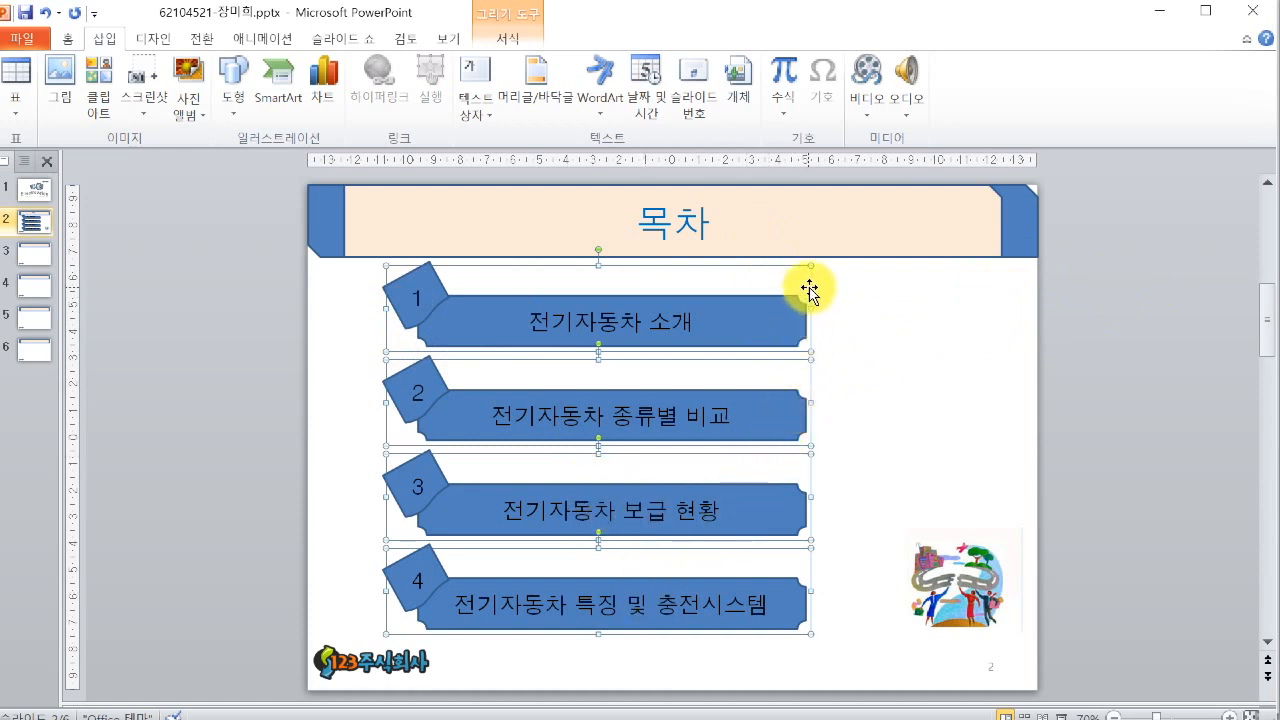
- Shift the four grouped items slightly to the right on the slide
drag(809, 290, 838, 290)
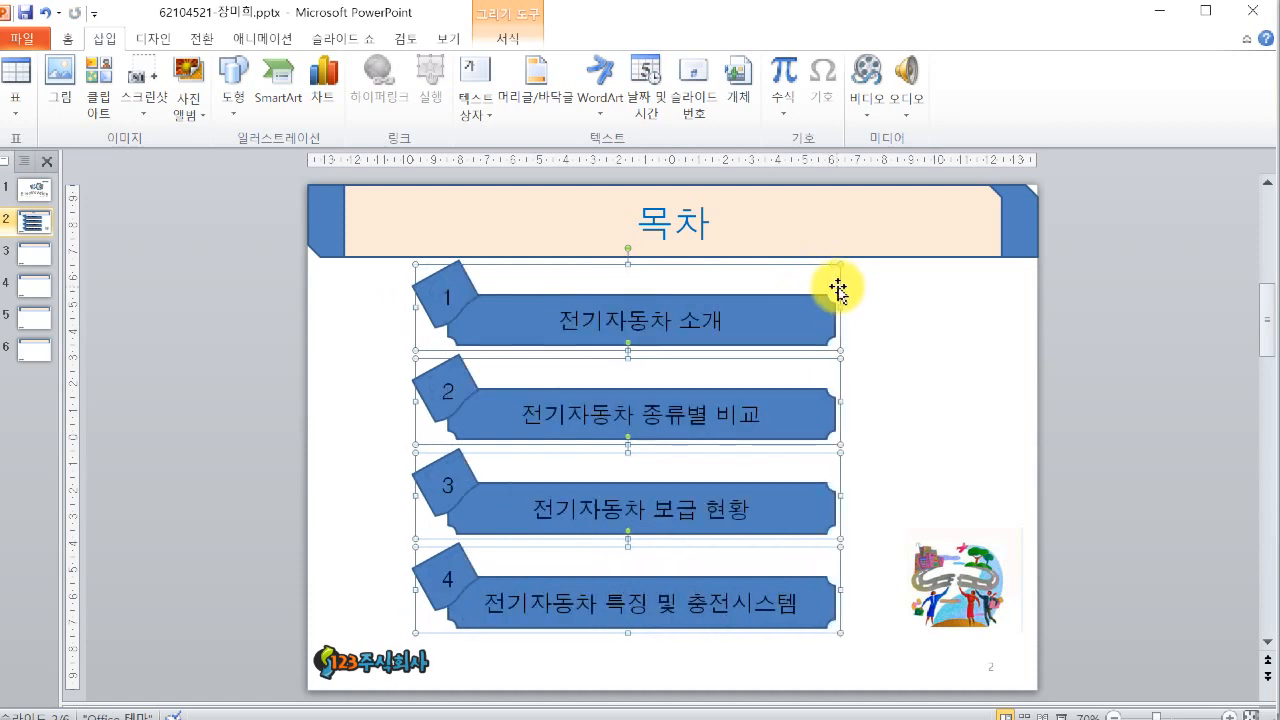
key(Left)
key(Right)
key(Right)
key(Right)
key(Left)
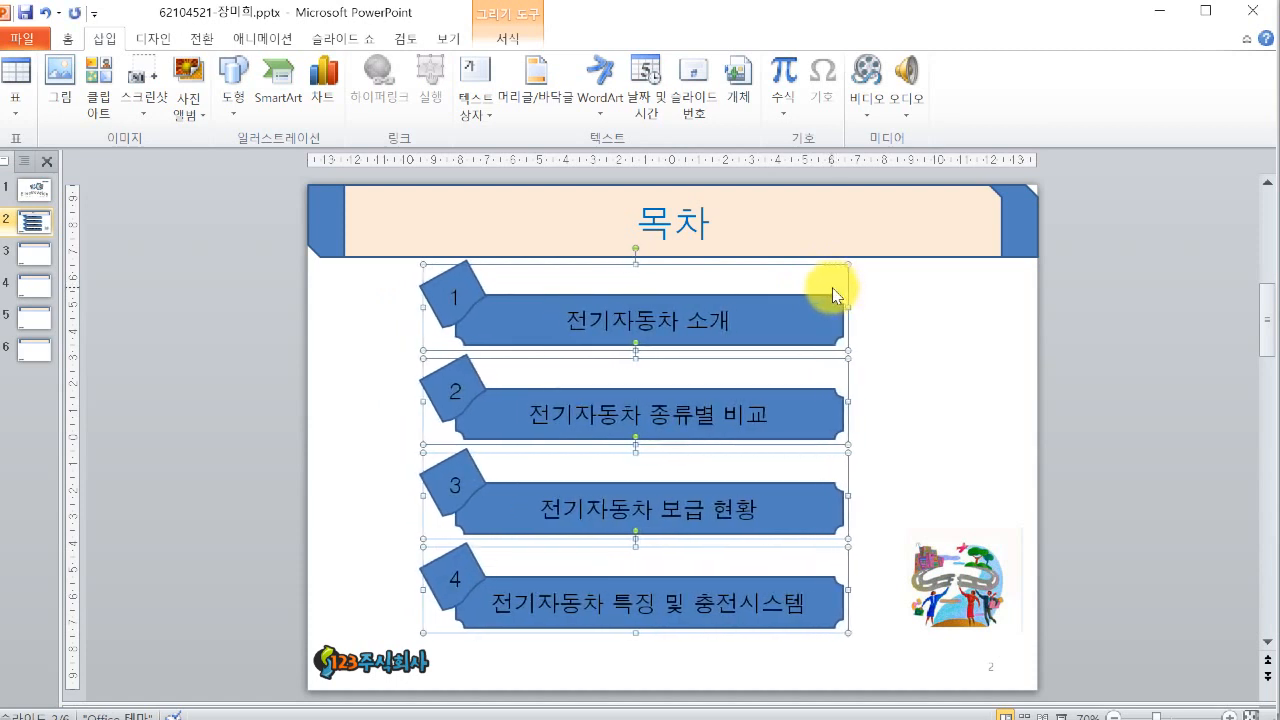
key(Right)
key(Right)
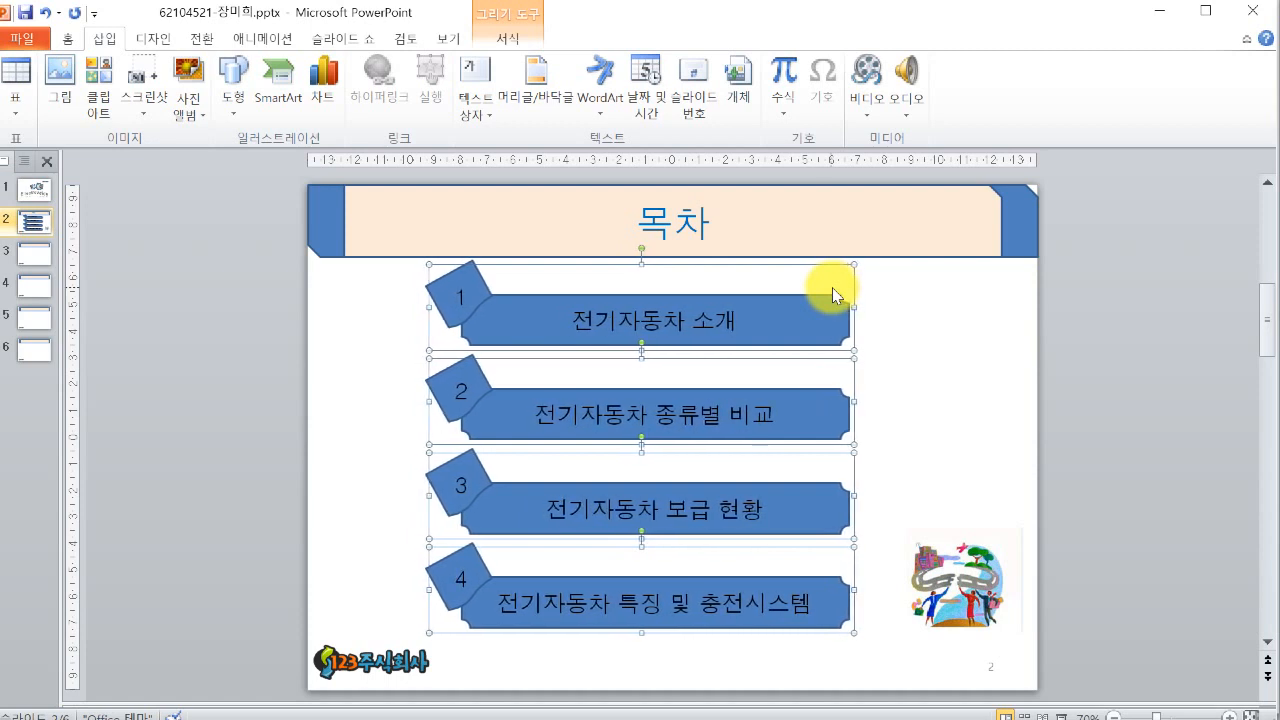
key(Right)
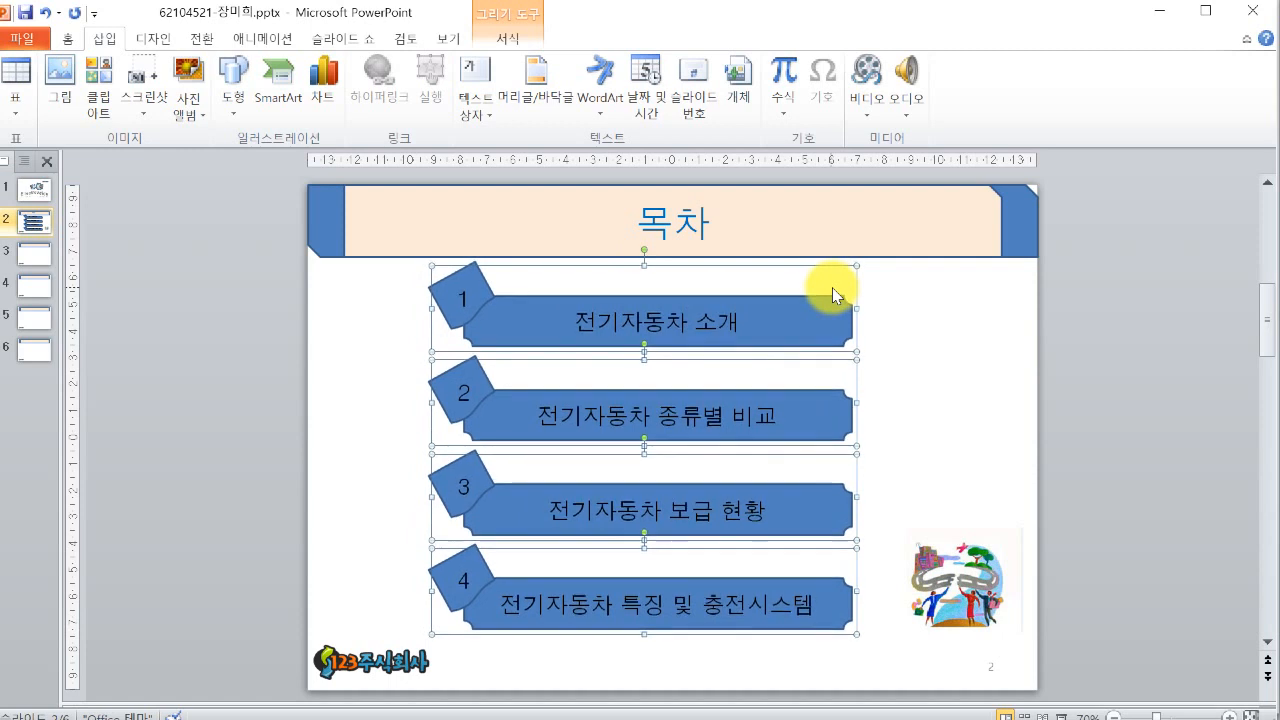
key(Down)
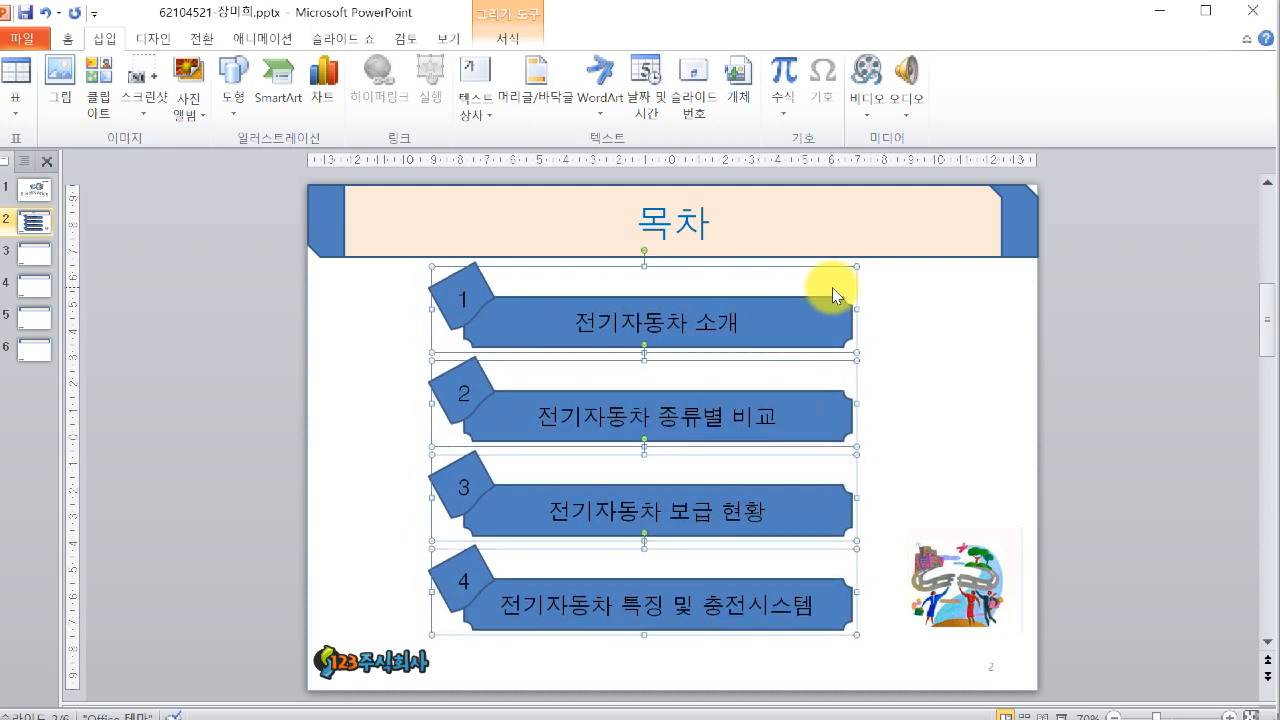
click(942, 330)
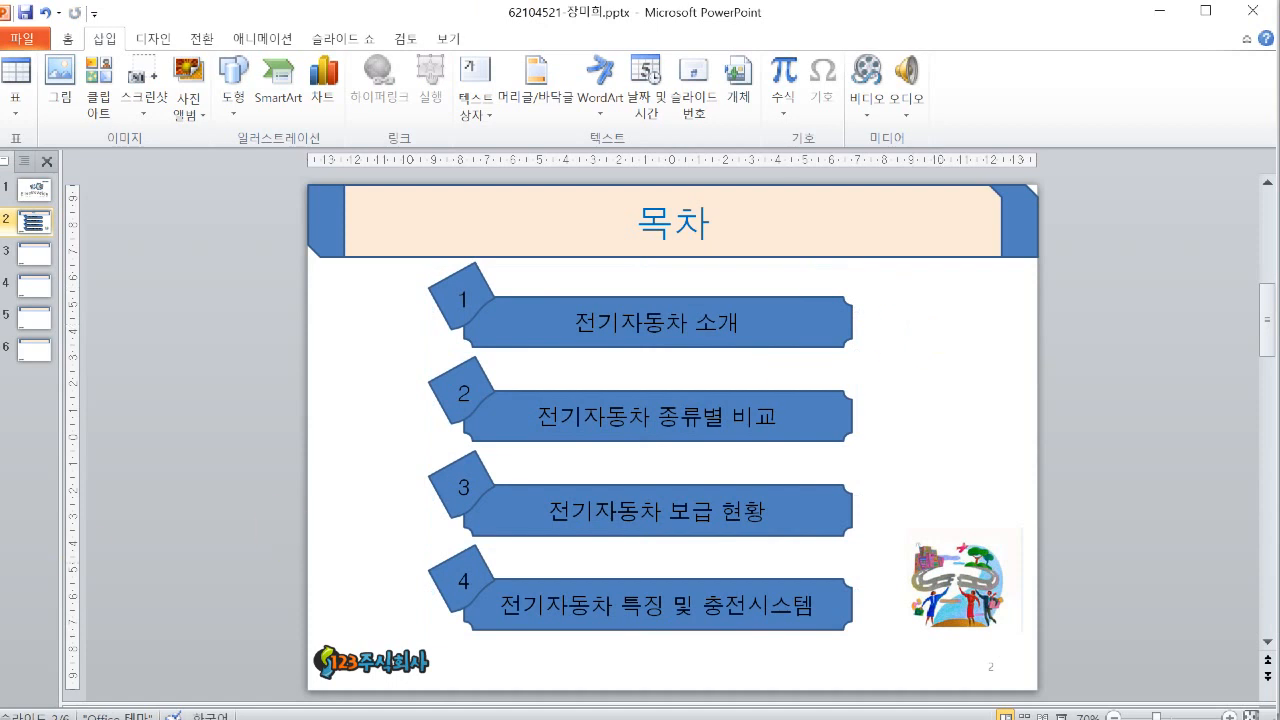
- Hyperlink the second item's text '전기자동차 종류별 비교' to slide 4 of the current document
key(alt+Tab)
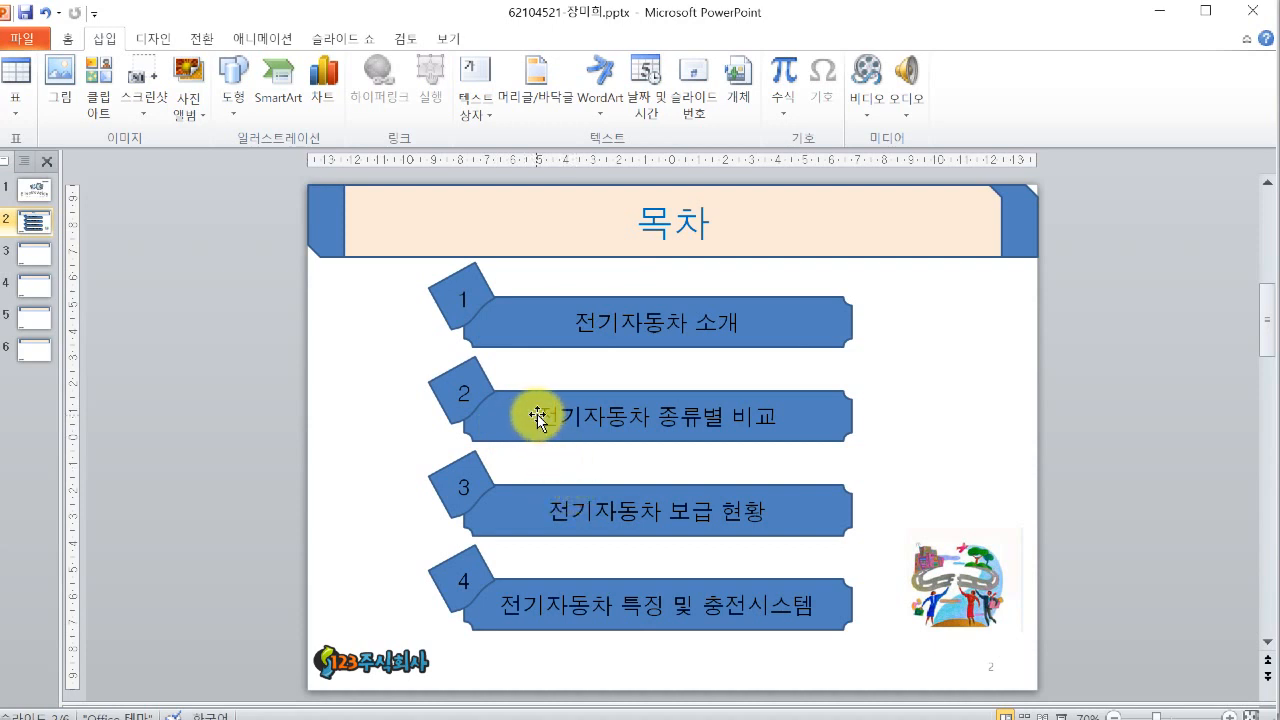
drag(540, 417, 757, 420)
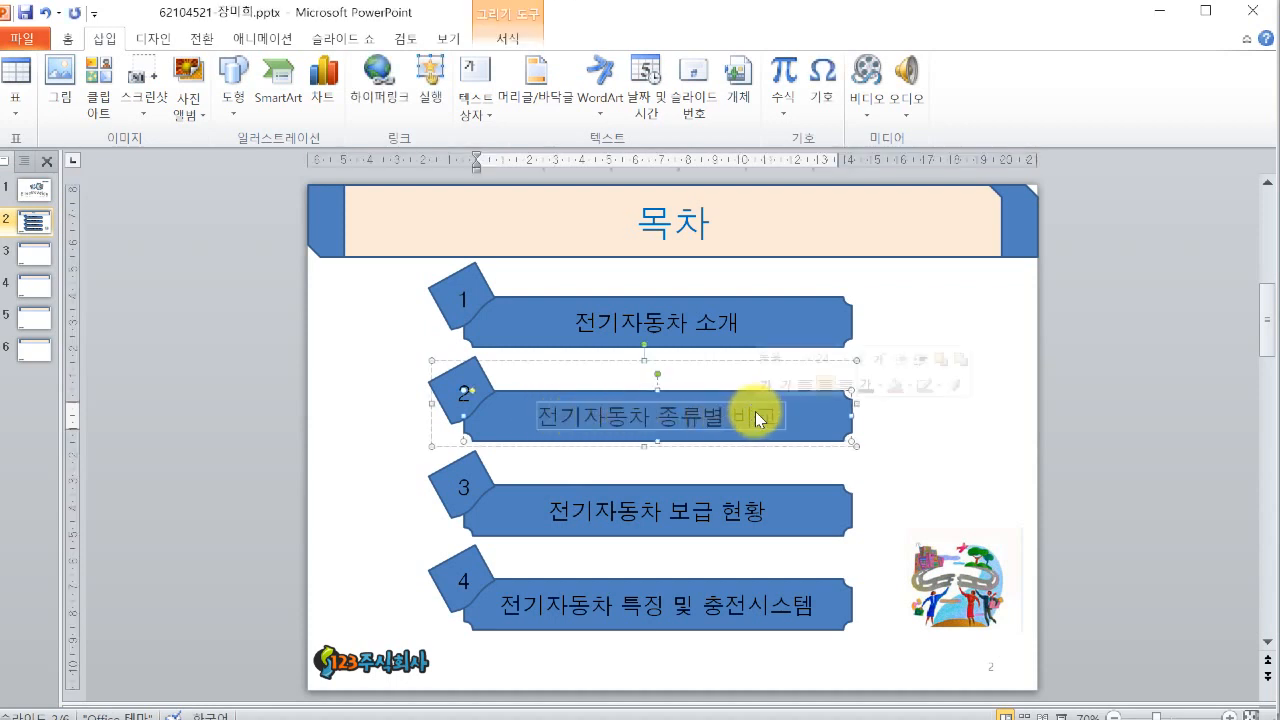
click(500, 409)
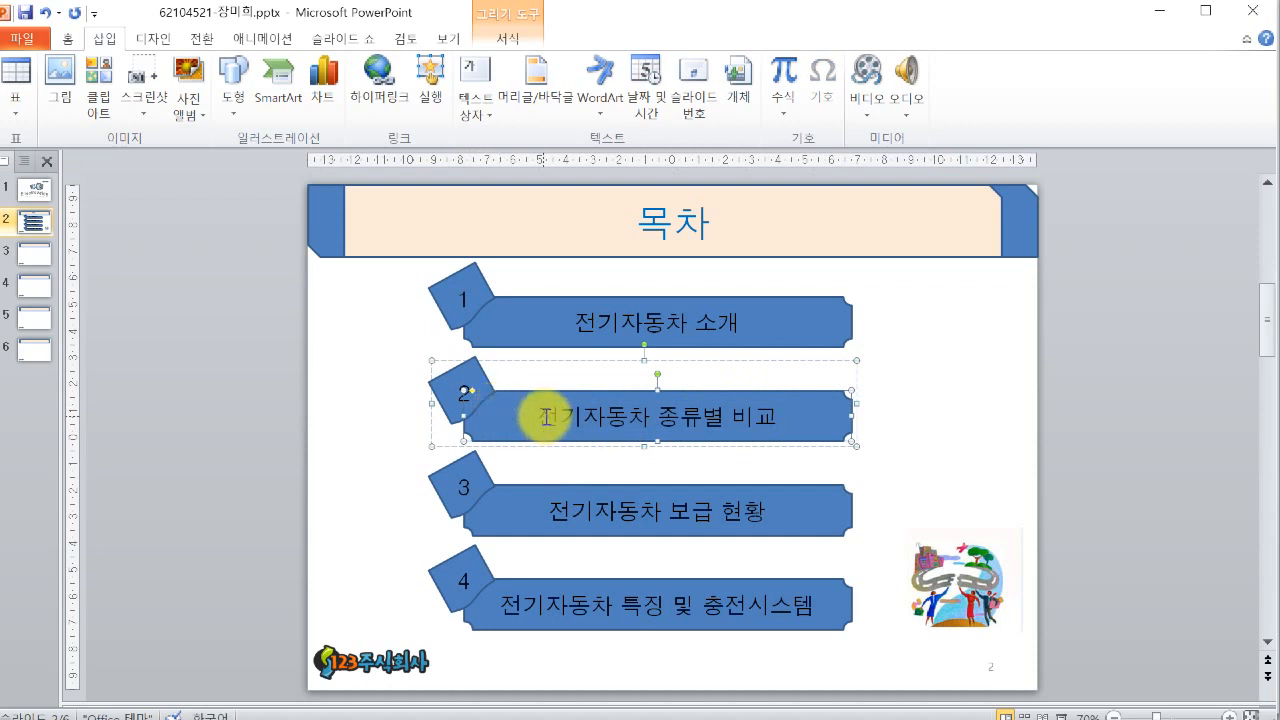
drag(543, 418, 768, 433)
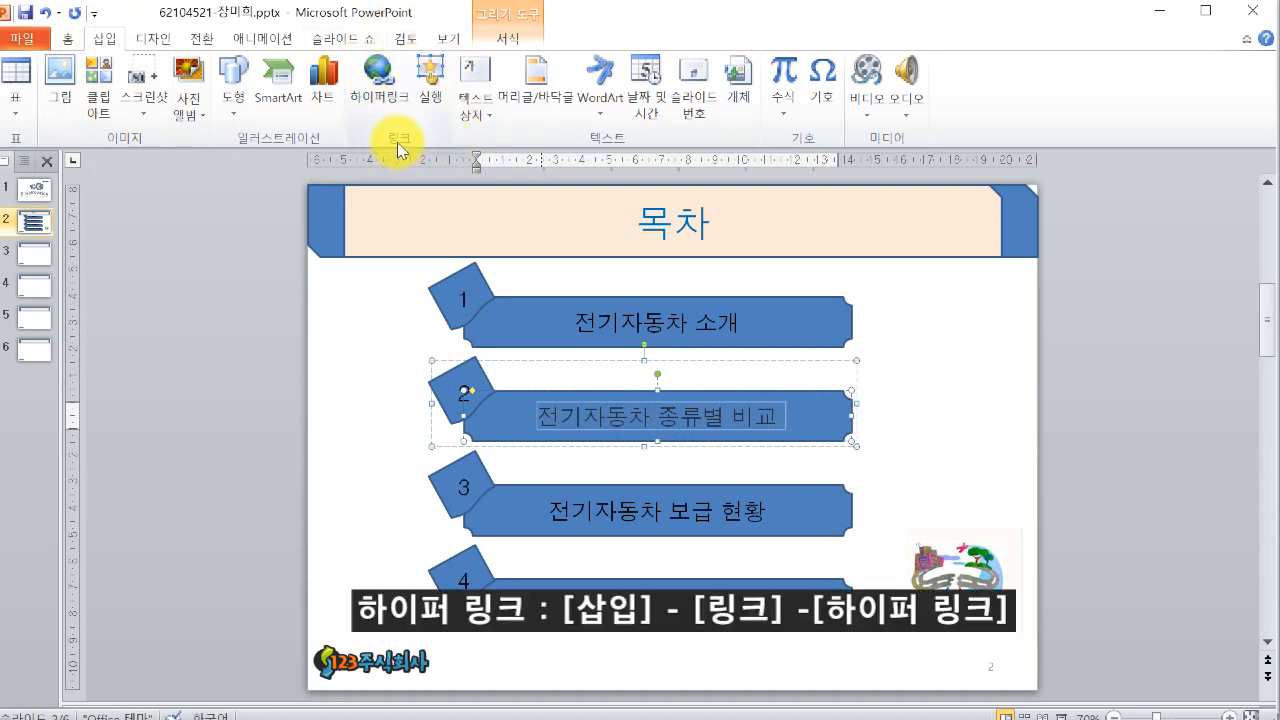
click(388, 104)
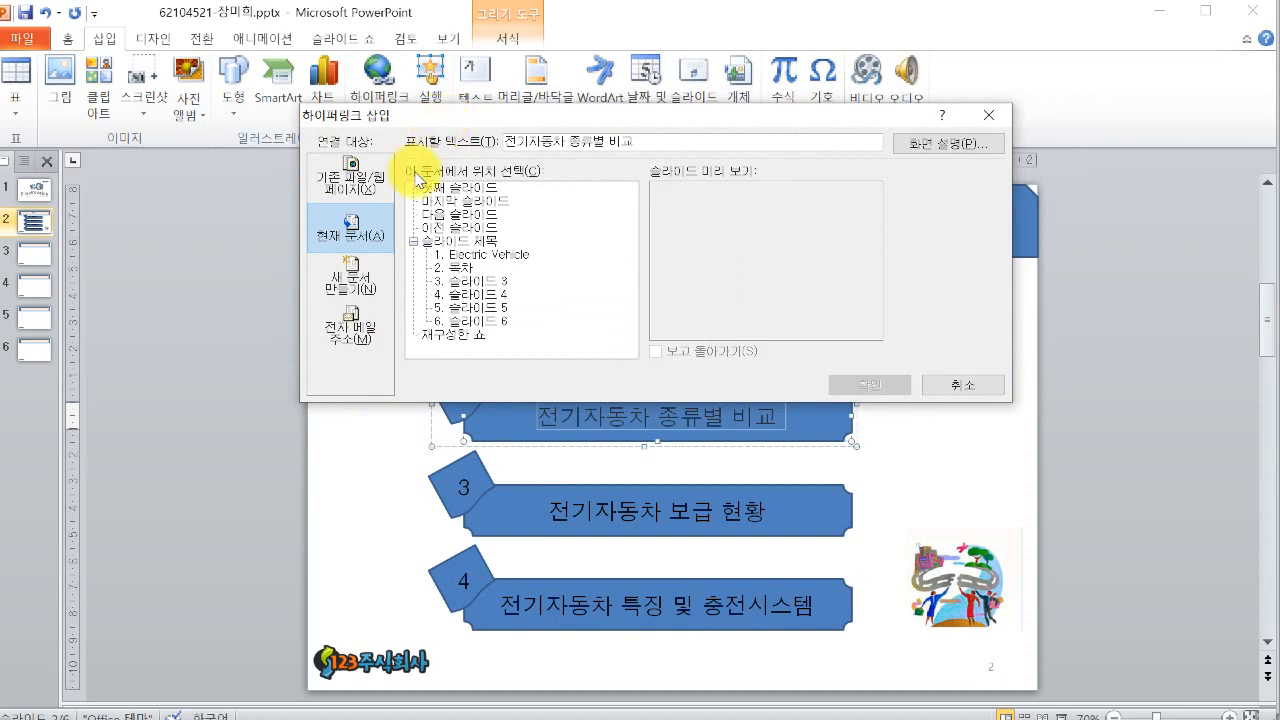
click(377, 199)
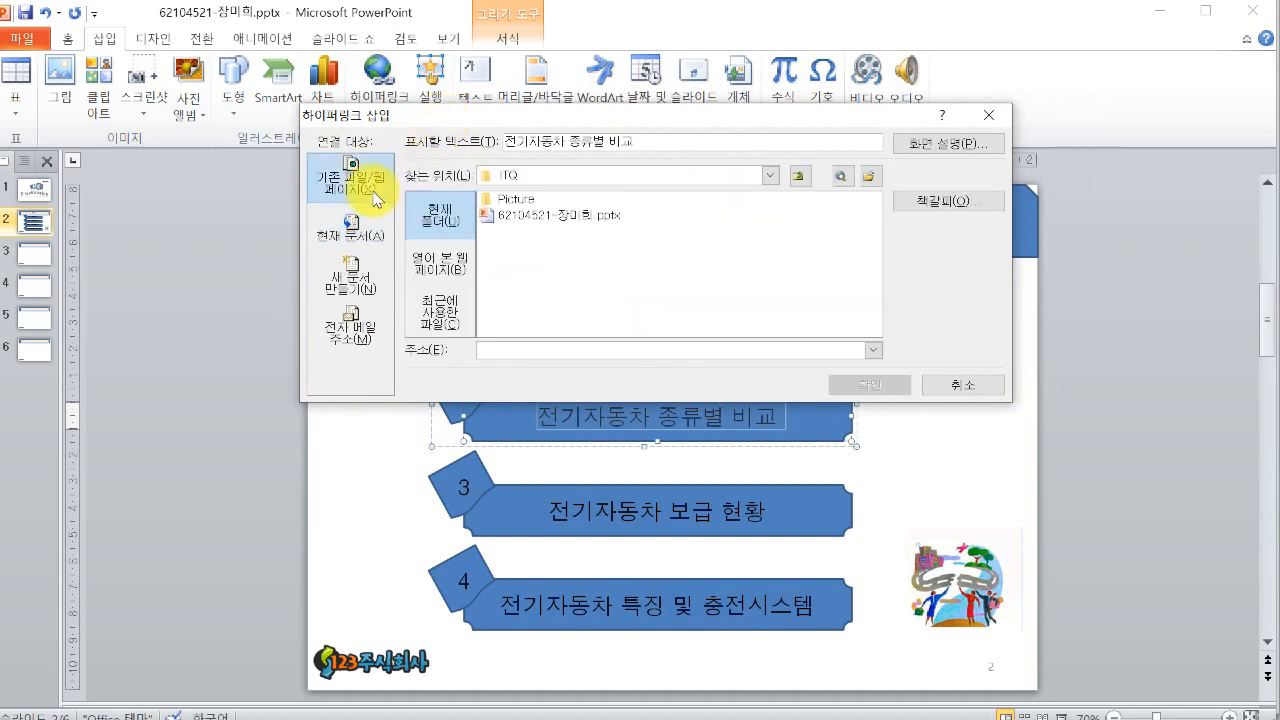
click(346, 224)
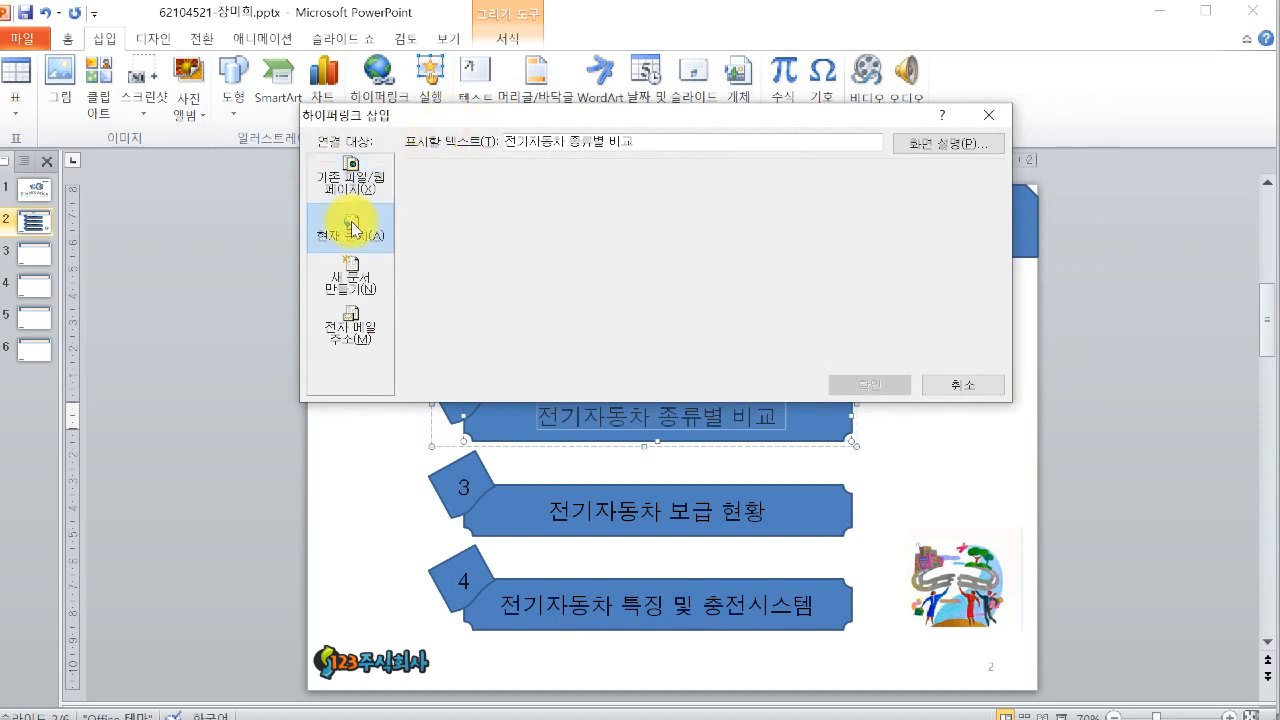
click(352, 287)
click(361, 342)
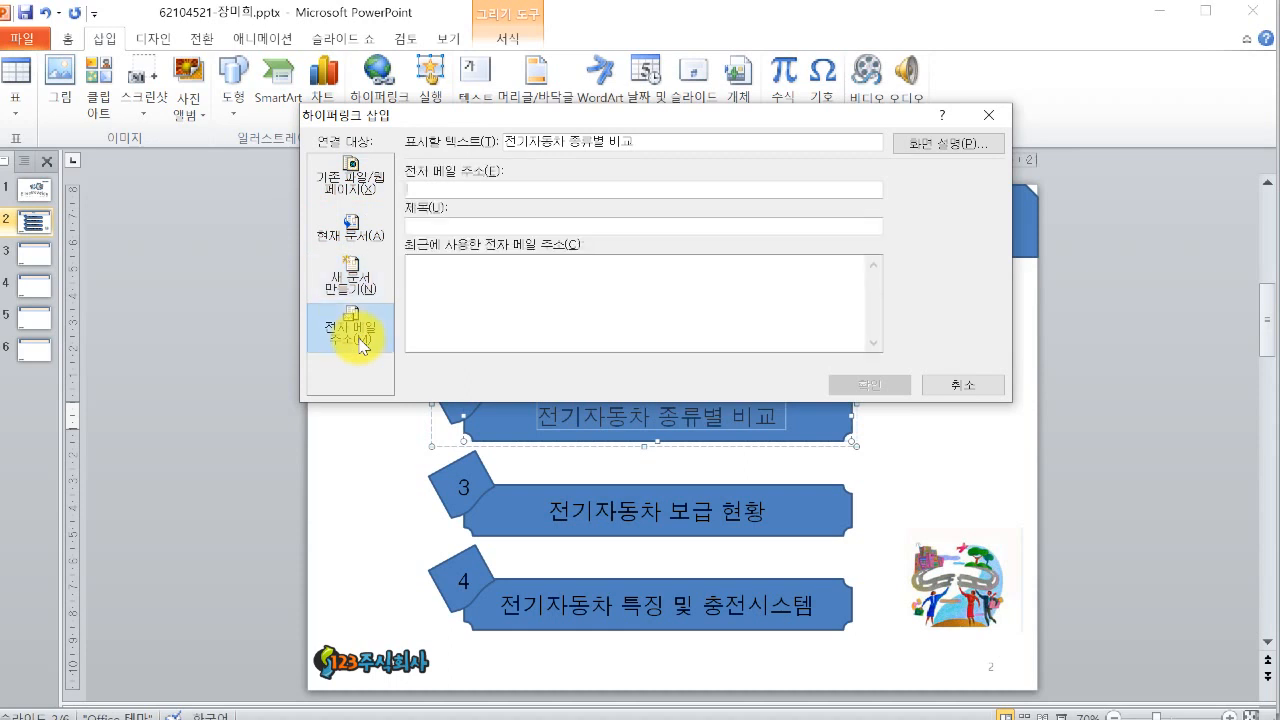
click(347, 248)
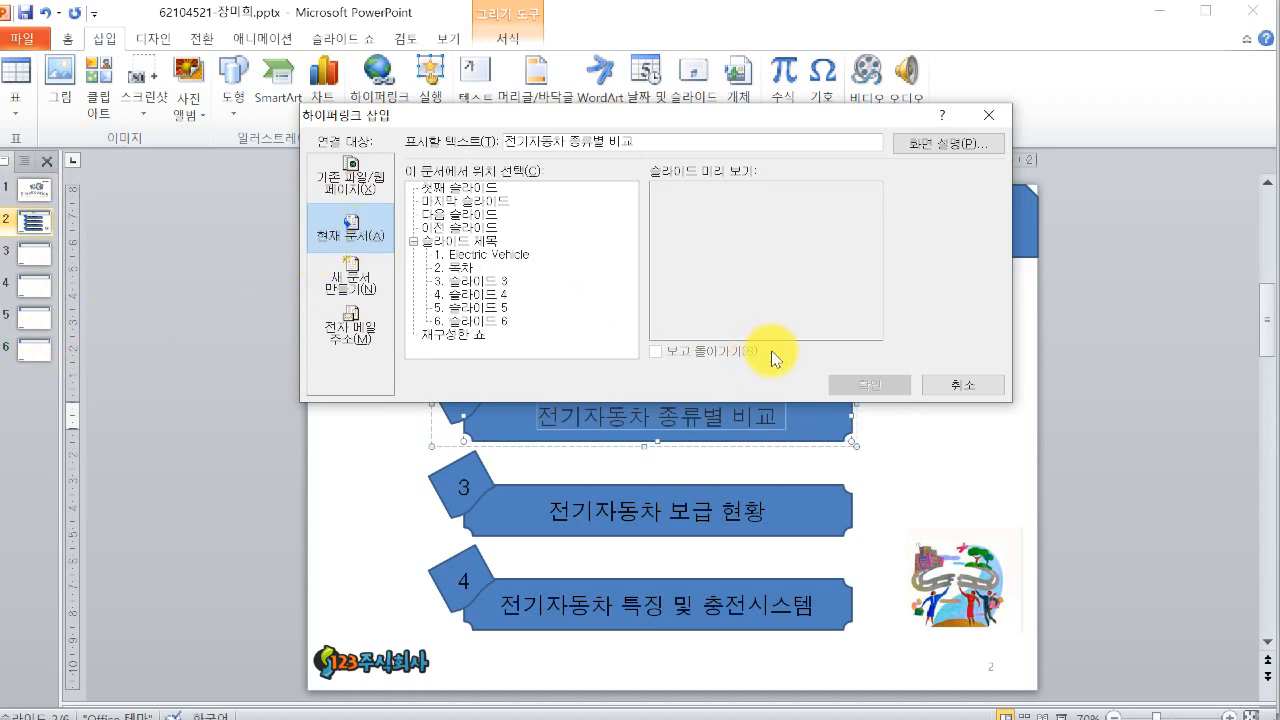
click(491, 295)
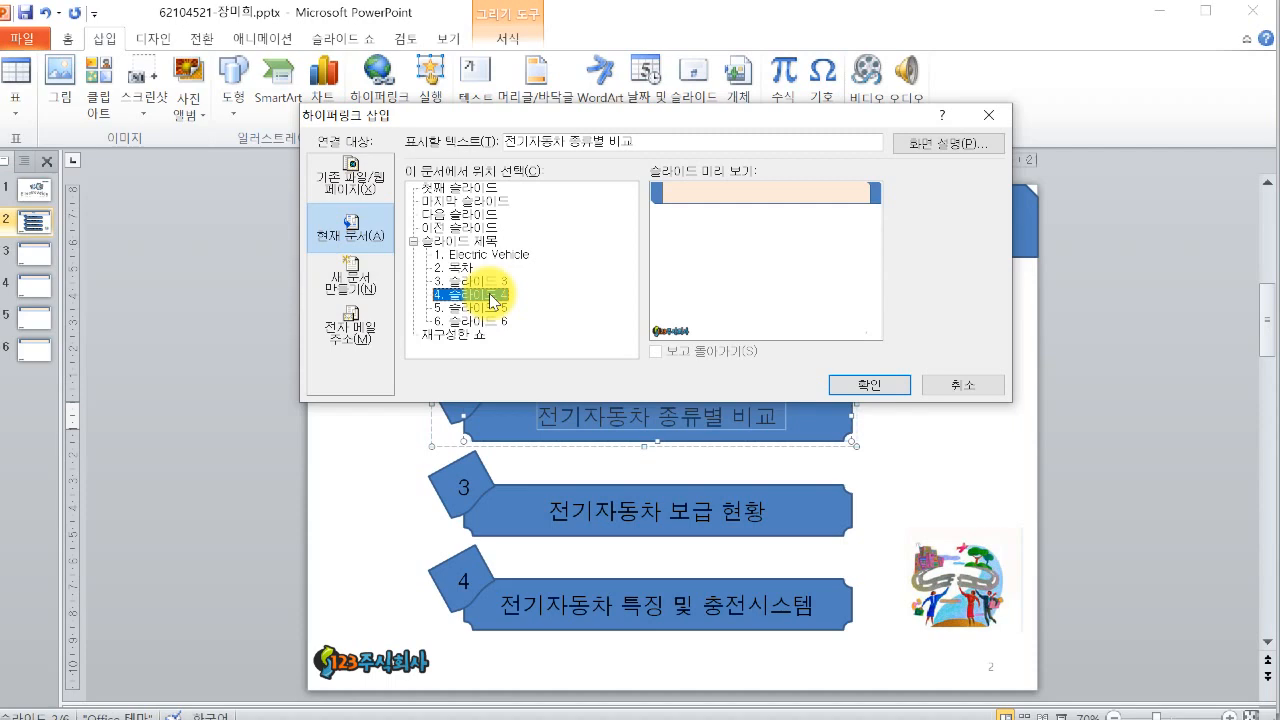
click(830, 386)
- Collapse the ribbon and deselect the item
key(ctrl+F1)
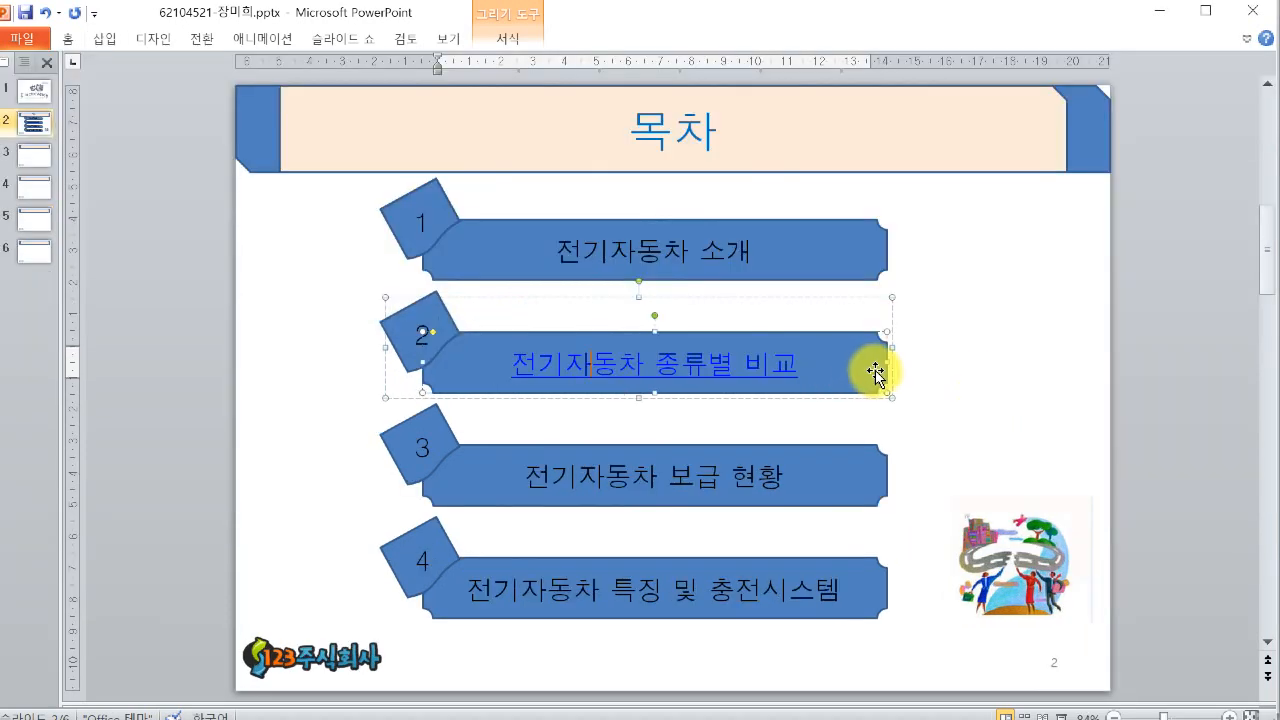
click(951, 378)
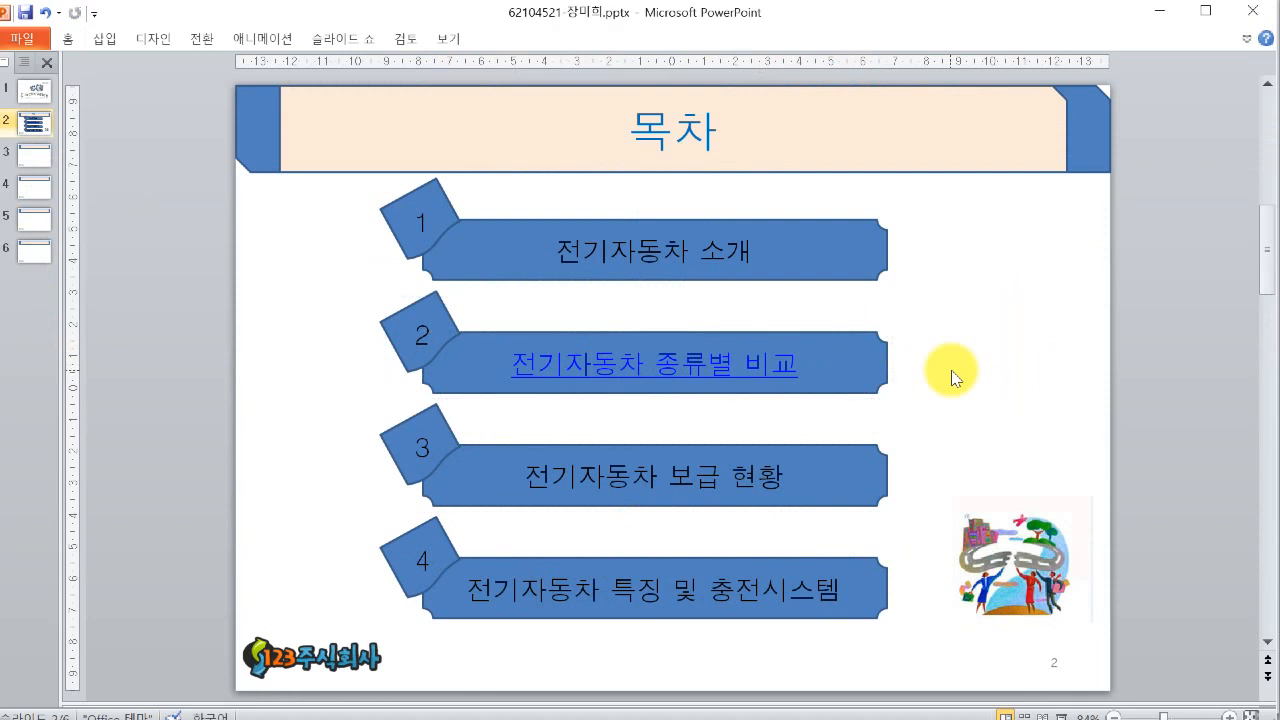
- Open the second item's hyperlink settings, close them, and remove the hyperlink from its text
click(597, 363)
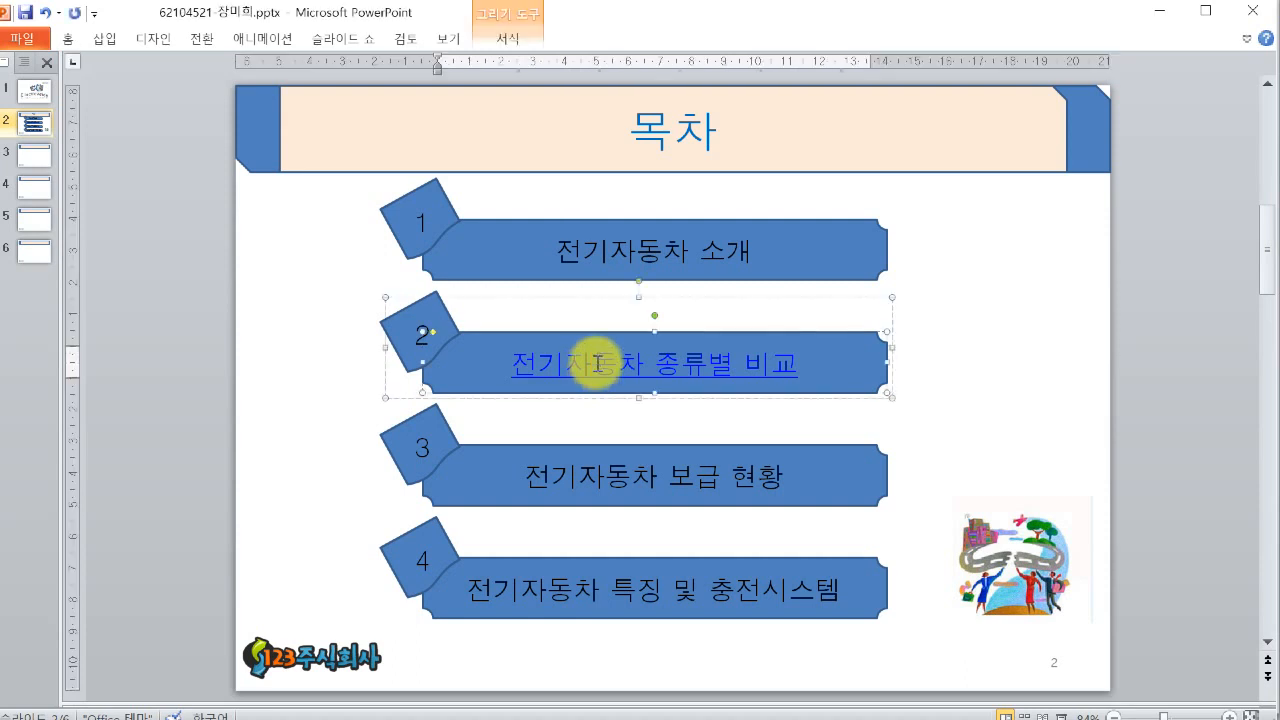
right_click(597, 363)
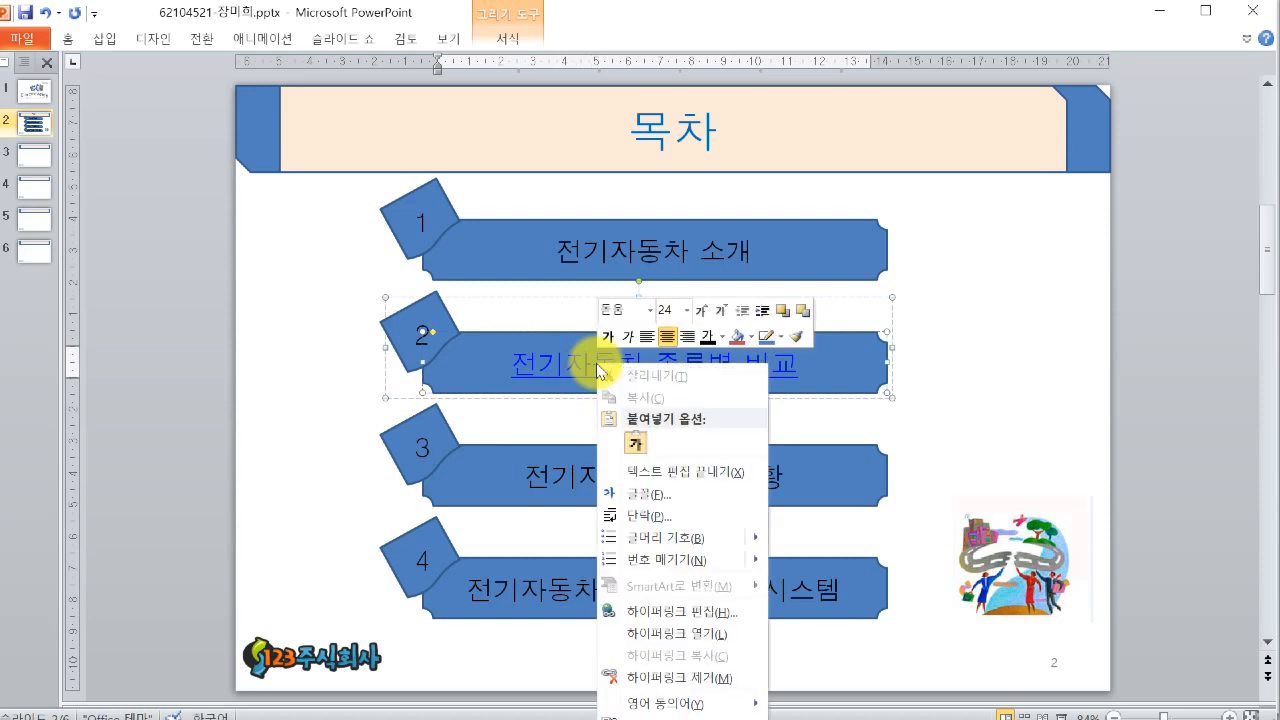
click(700, 614)
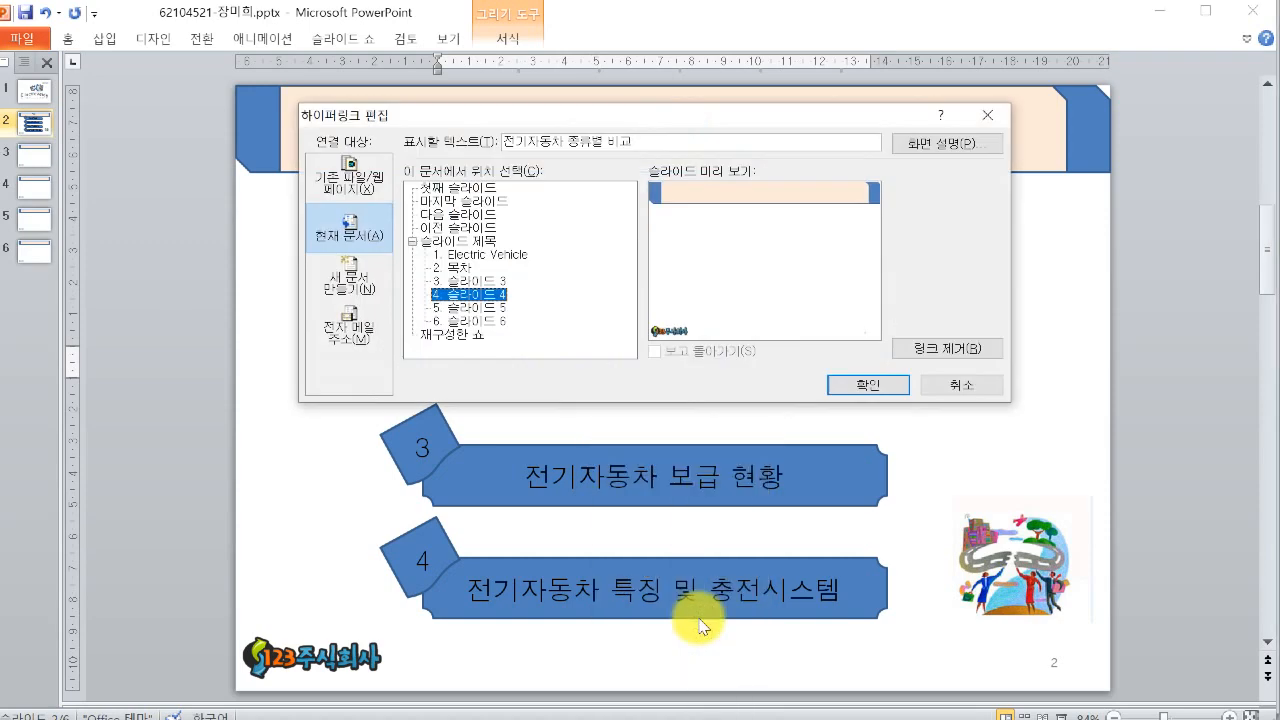
click(877, 390)
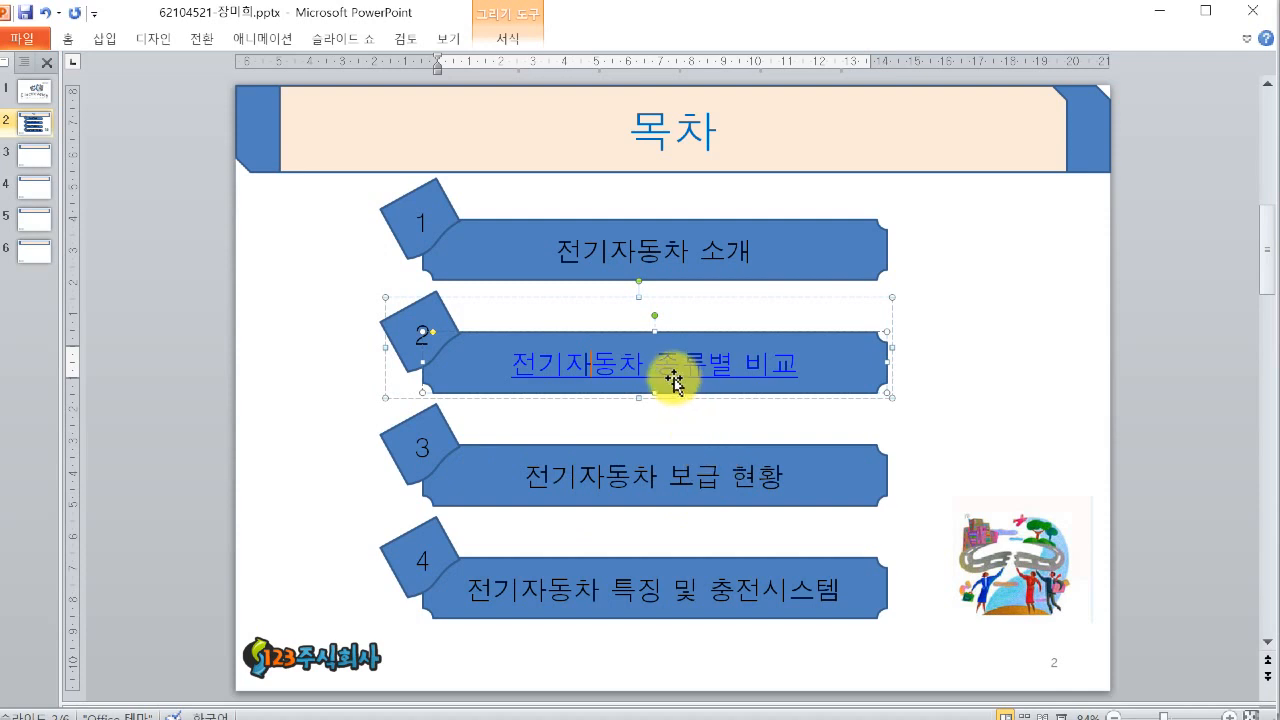
right_click(593, 365)
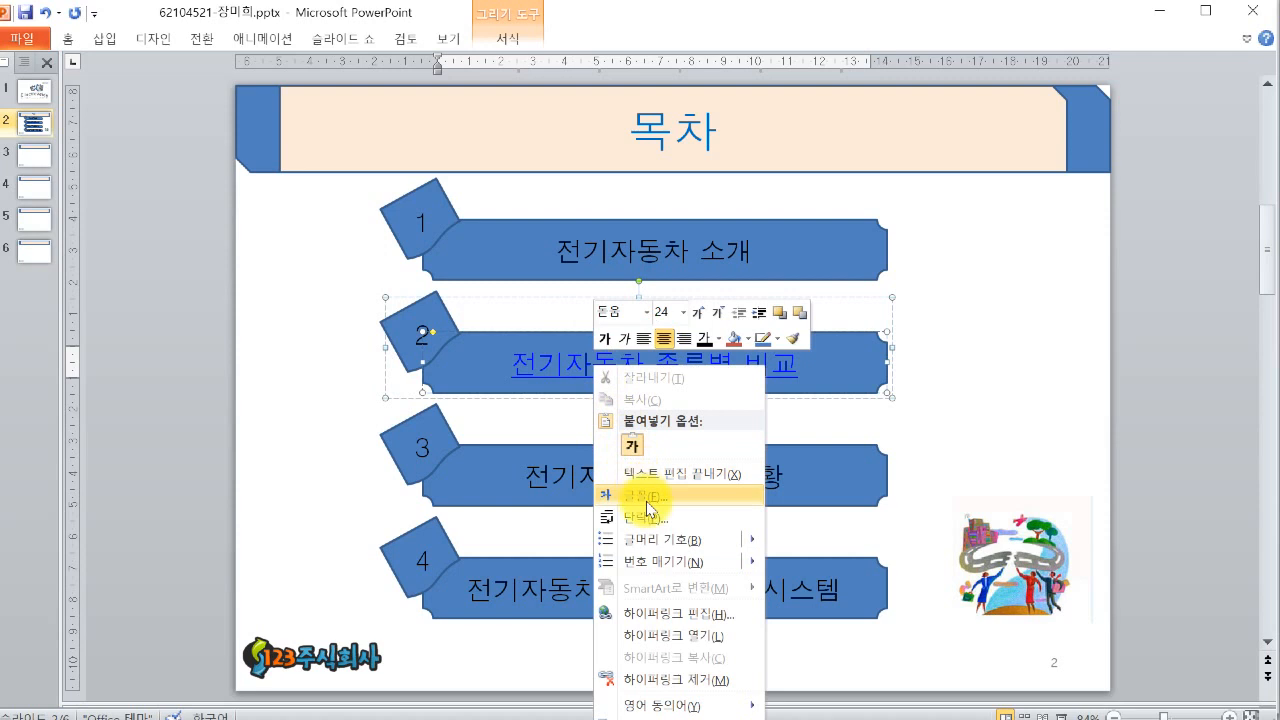
click(685, 690)
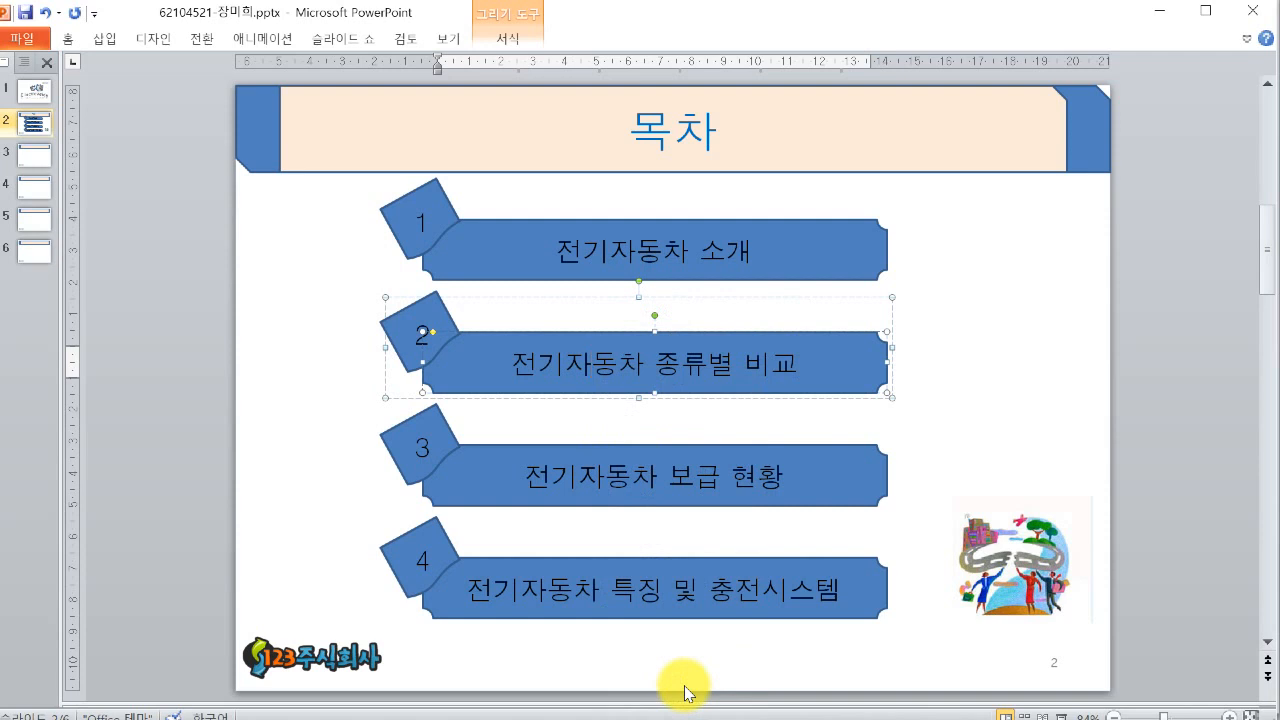
- Select the second item's text and link it again to slide 4 of the current document
drag(572, 367, 789, 372)
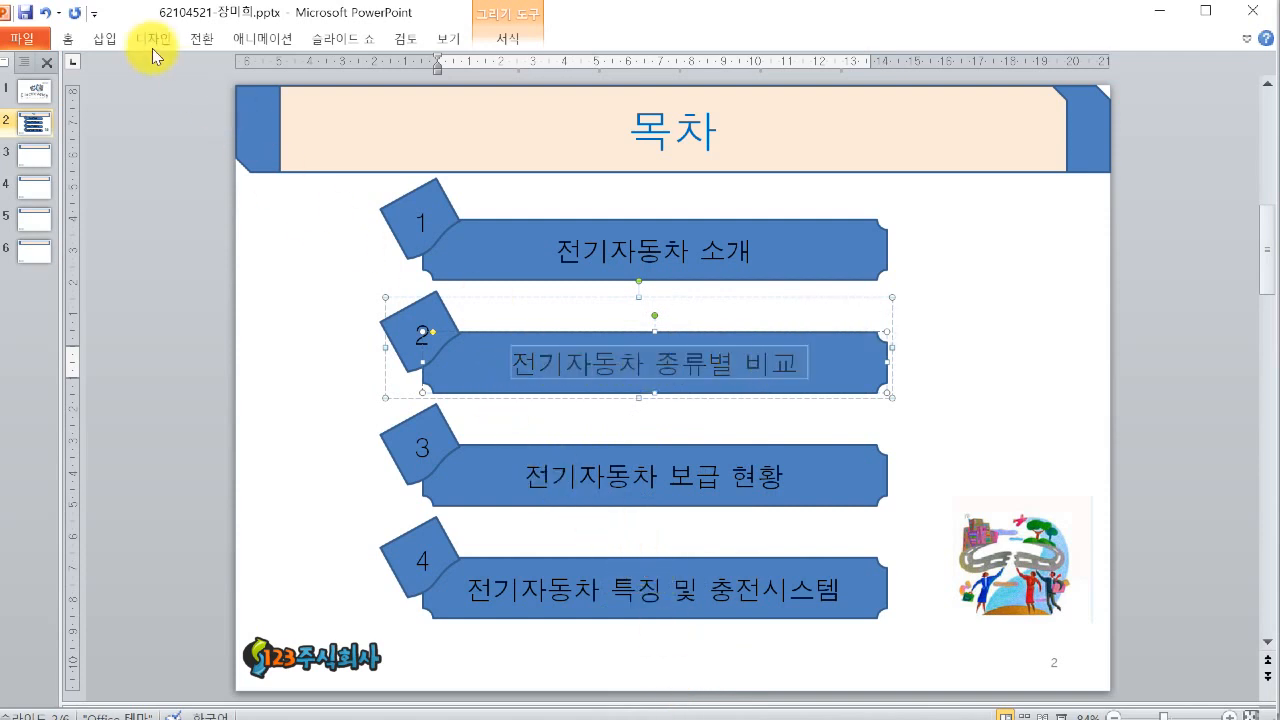
click(104, 40)
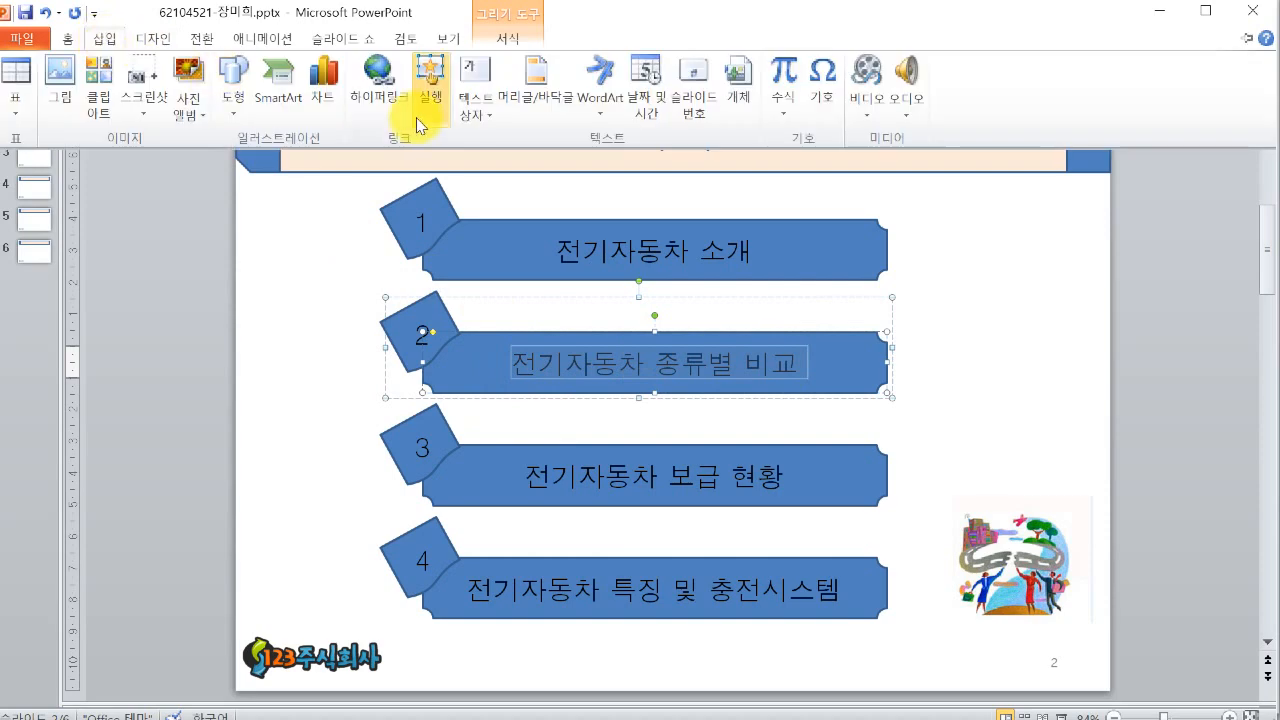
click(383, 105)
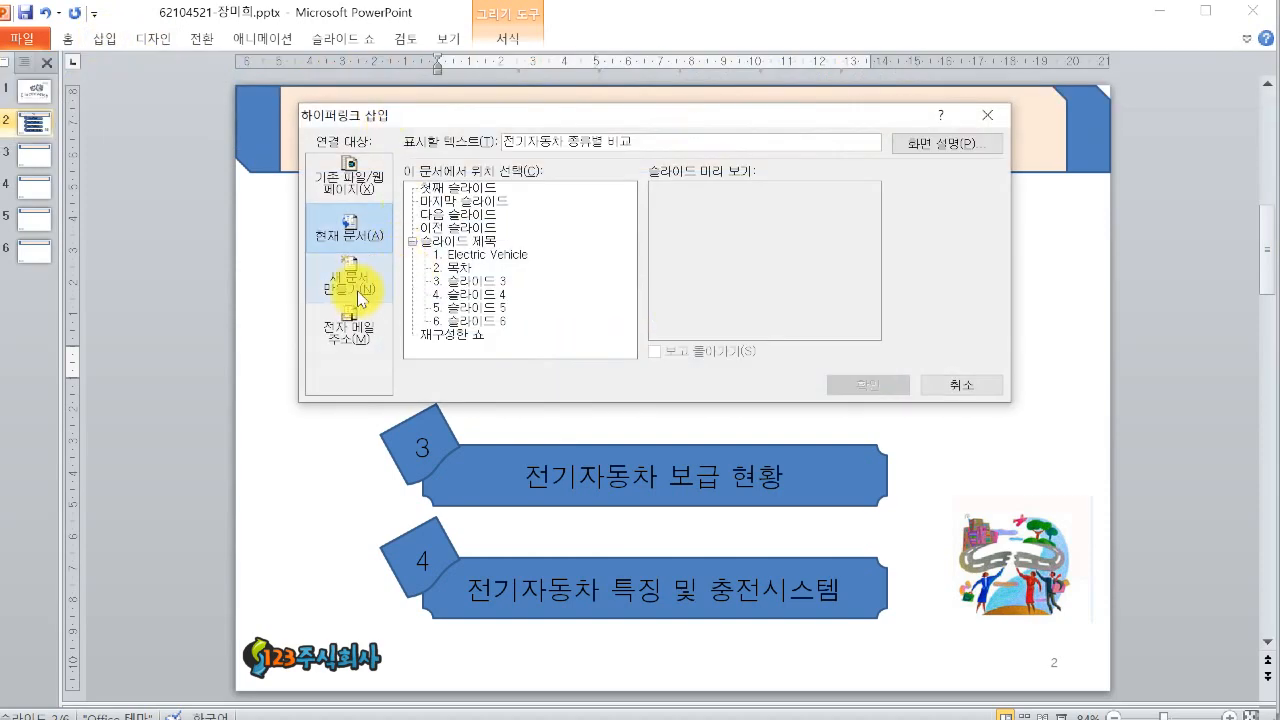
click(468, 294)
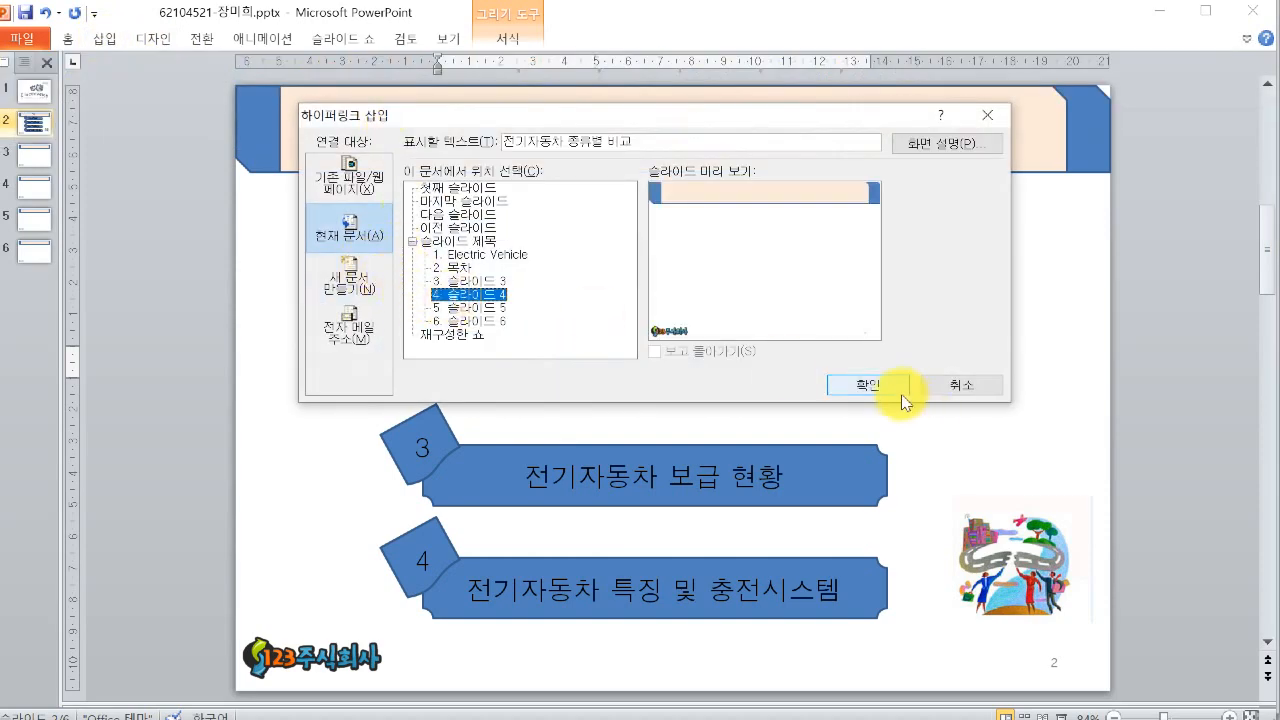
click(895, 387)
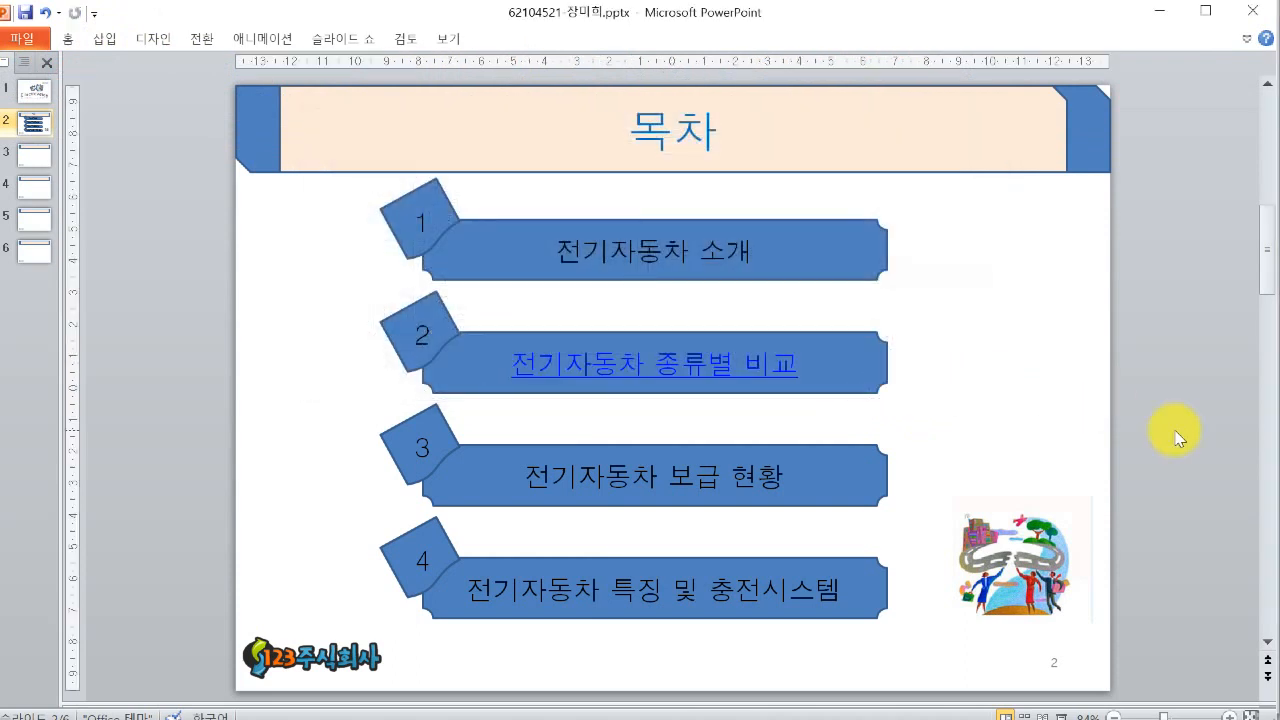